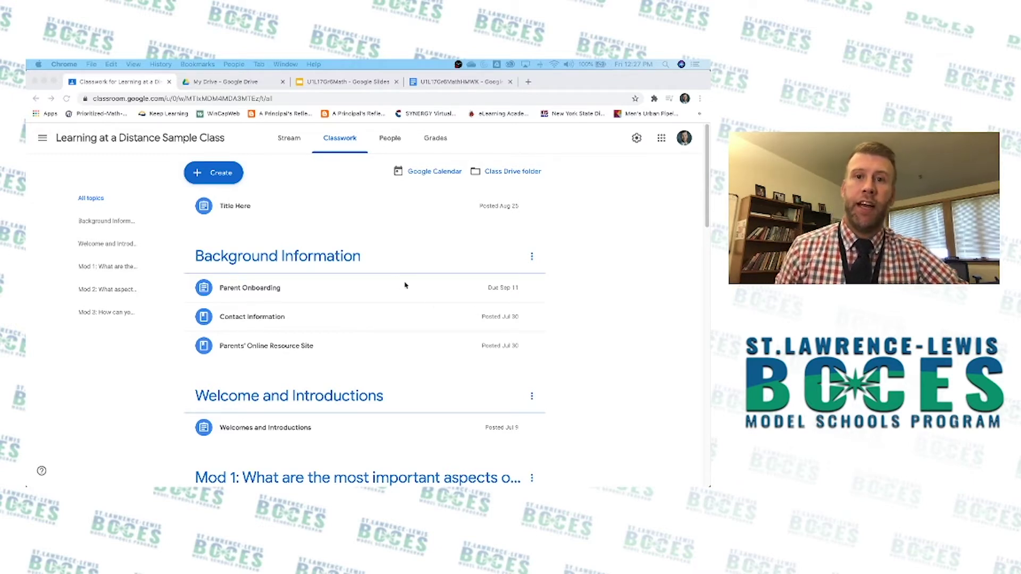
Glance at the U1L17Gr6MathHMWK homework doc, then return to the U1L17Gr6Math deck's Vocabulary slide.
left_click(344, 83)
left_click(344, 83)
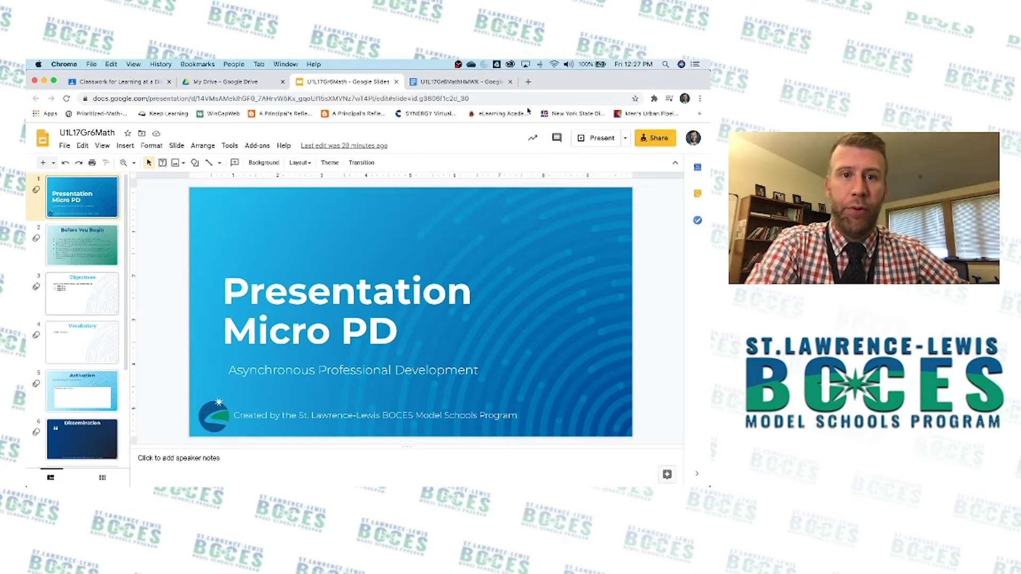
left_click(454, 87)
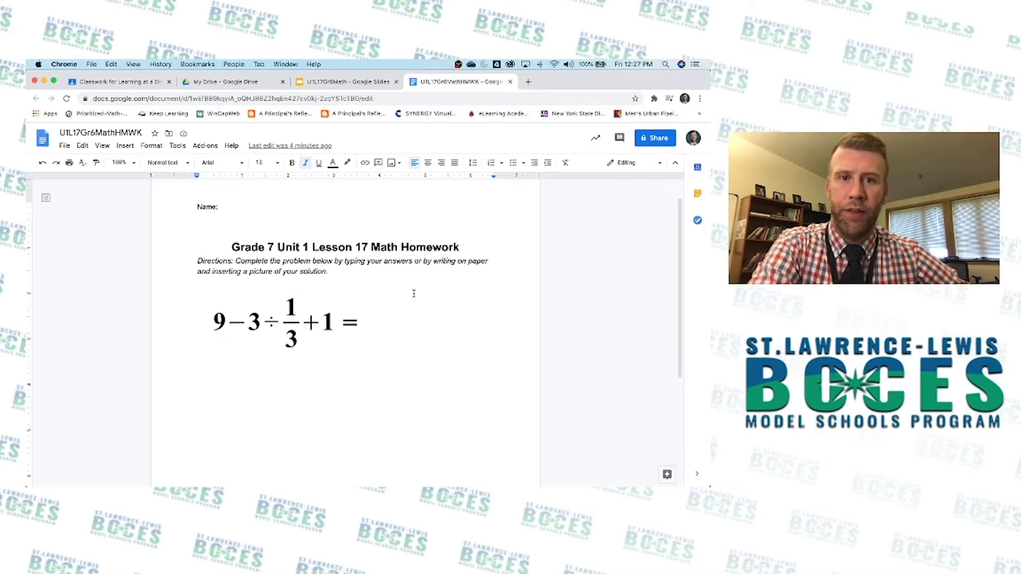
left_click(359, 86)
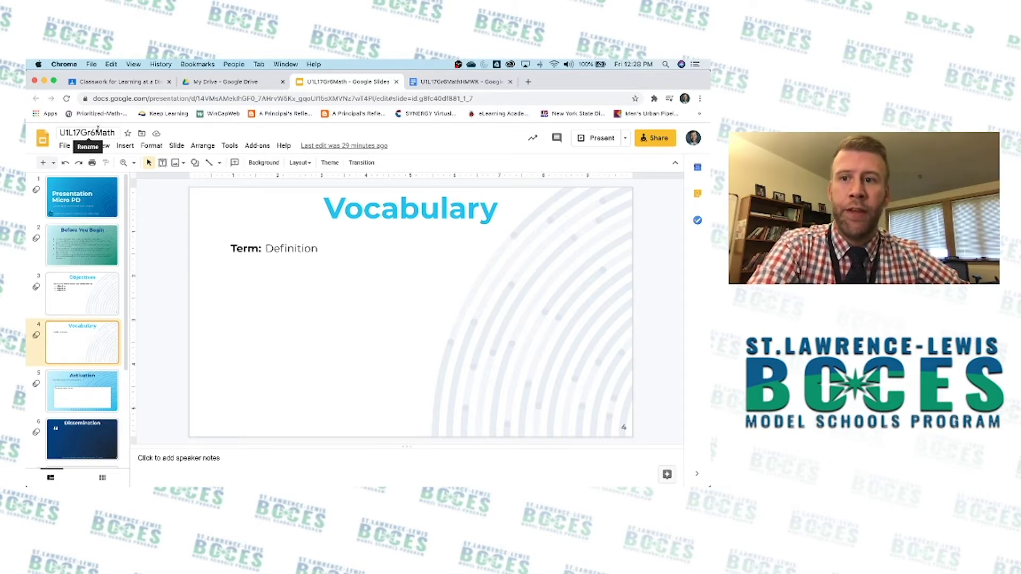
Click into the deck's title, then move via the homework doc to the My Drive file list.
left_click(67, 133)
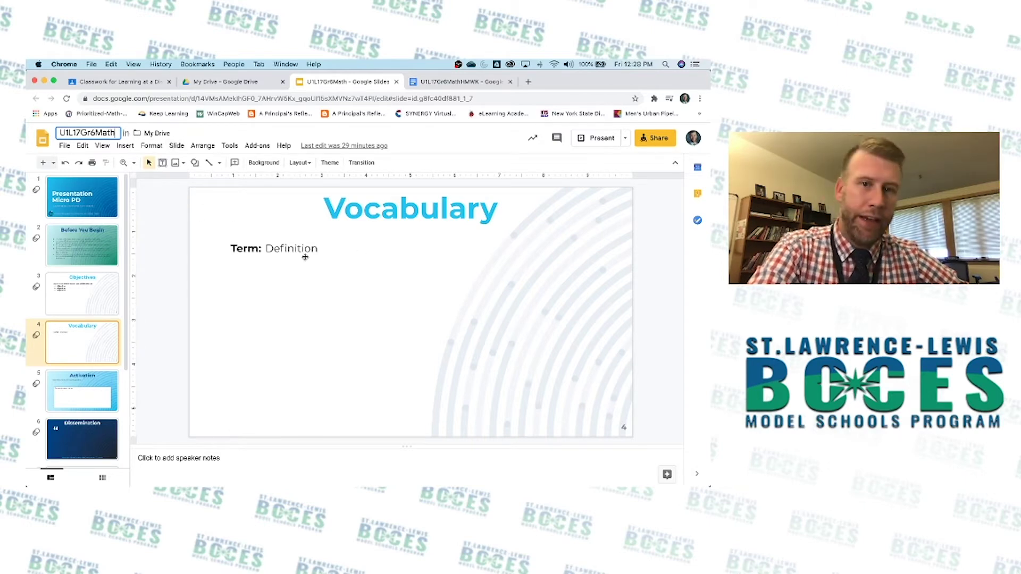
left_click(462, 82)
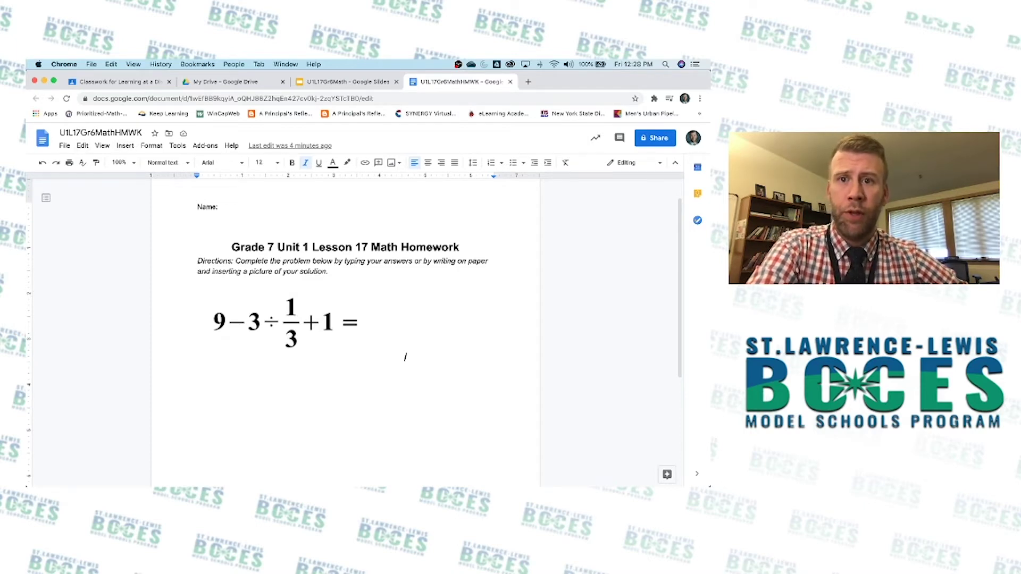
left_click(253, 82)
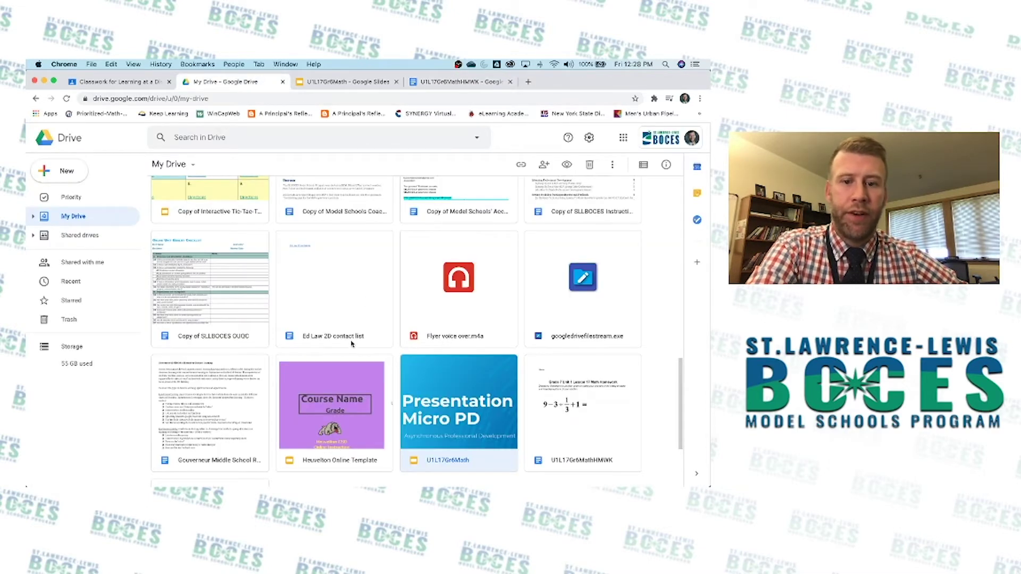
Locate the U1L17Gr6MathHMWK and U1L17Gr6Math files in My Drive, then return to the deck.
scroll(355, 342, "down", 1)
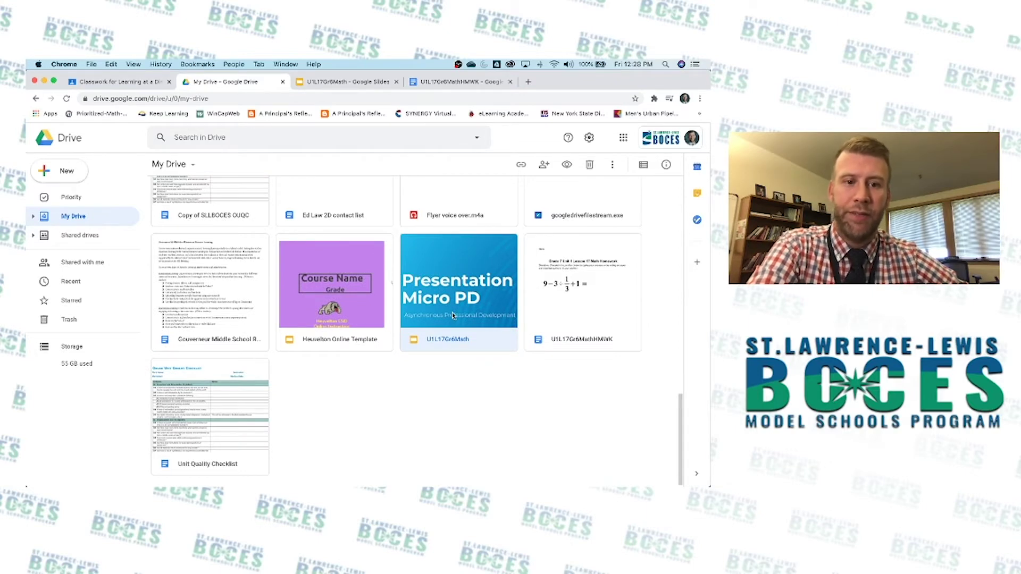
left_click(532, 301)
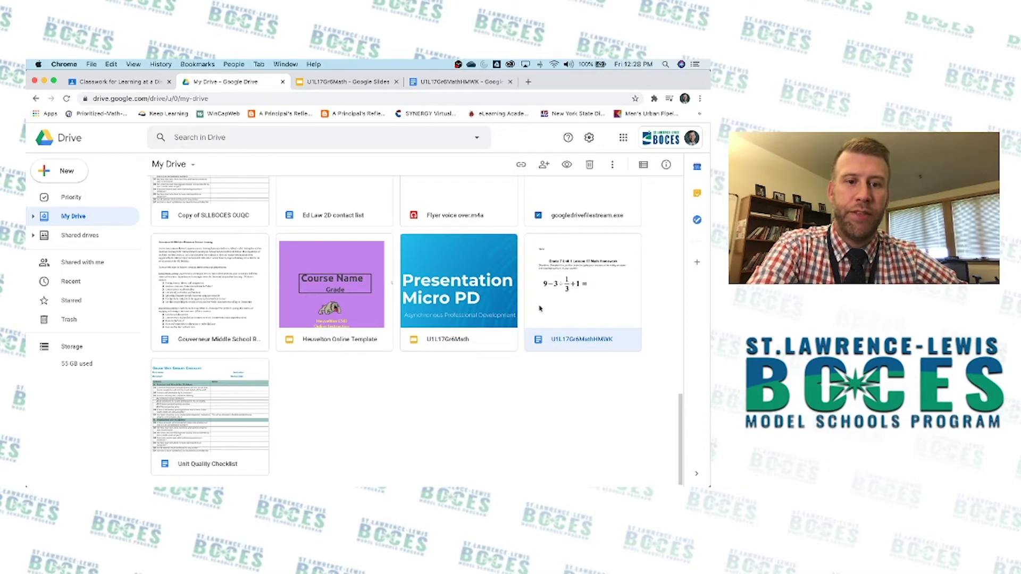
left_click(439, 301)
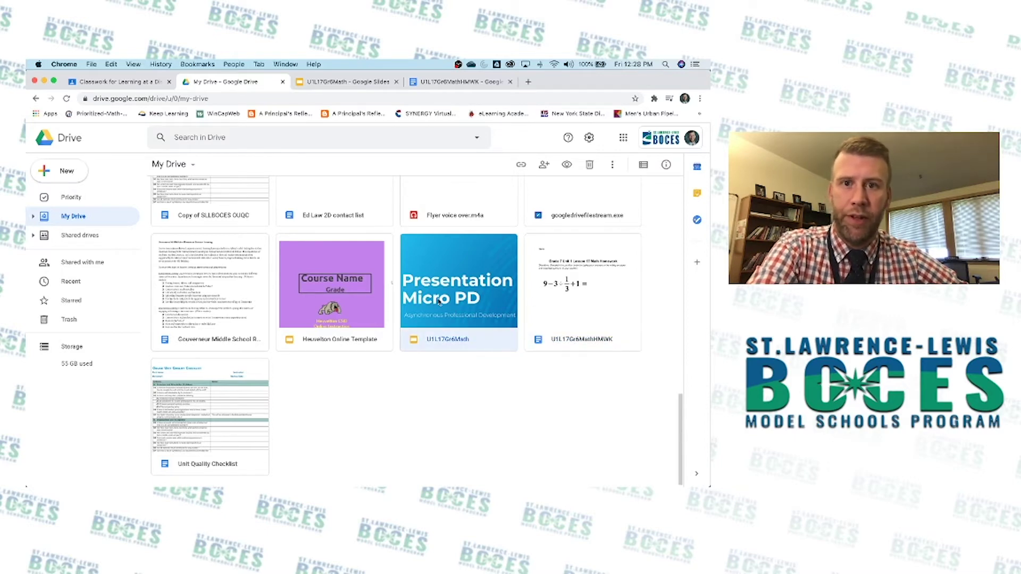
left_click(354, 84)
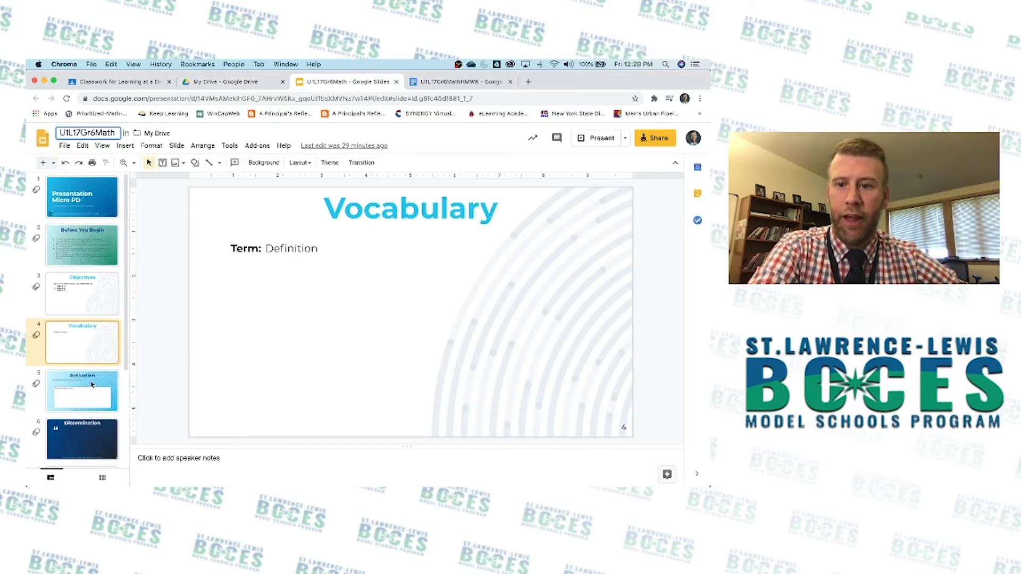
Browse the deck to the Activation, Application/Extension and Assessment slides.
left_click(88, 389)
scroll(91, 386, "down", 1)
scroll(90, 391, "down", 3)
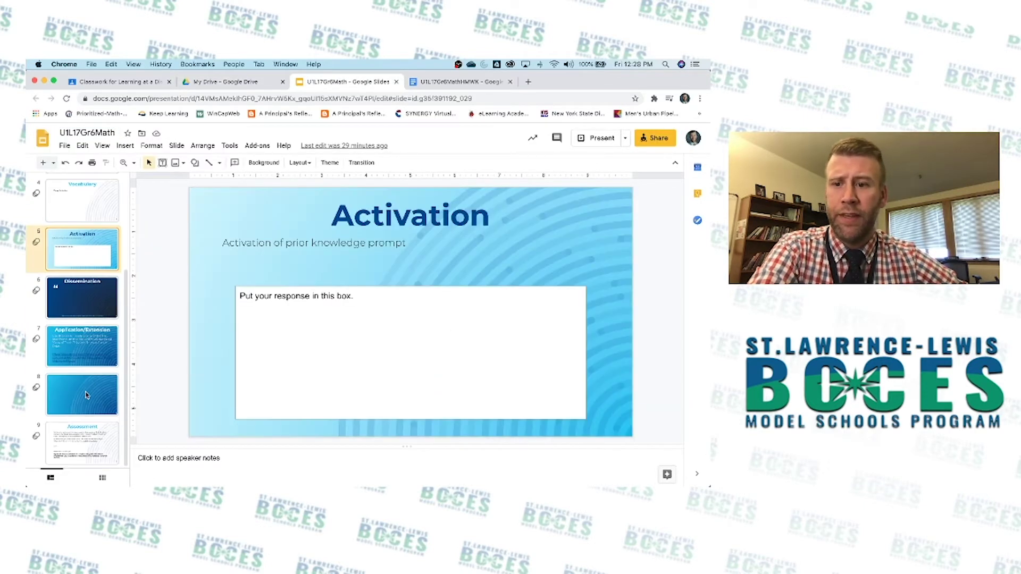
left_click(87, 363)
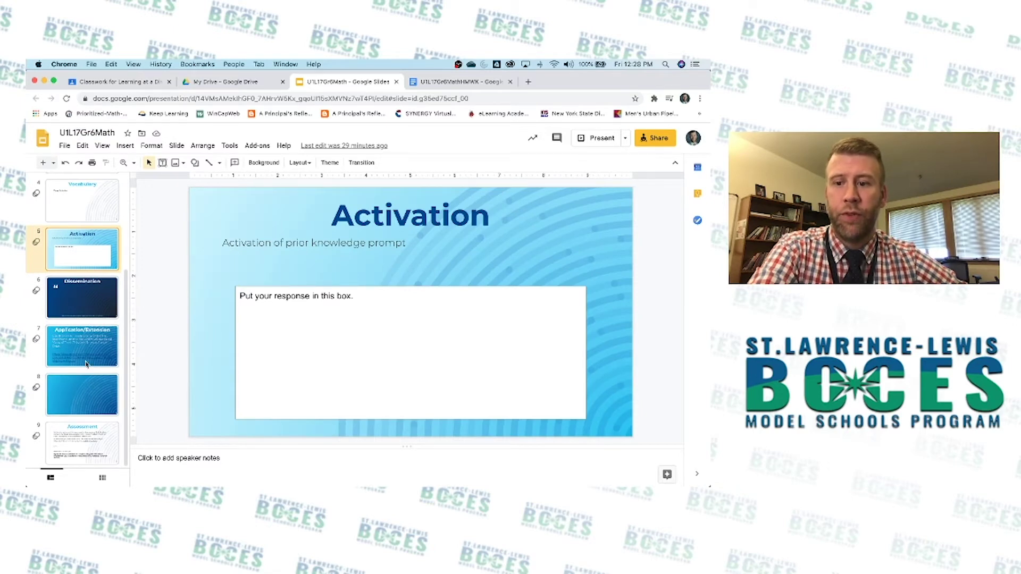
left_click(87, 443)
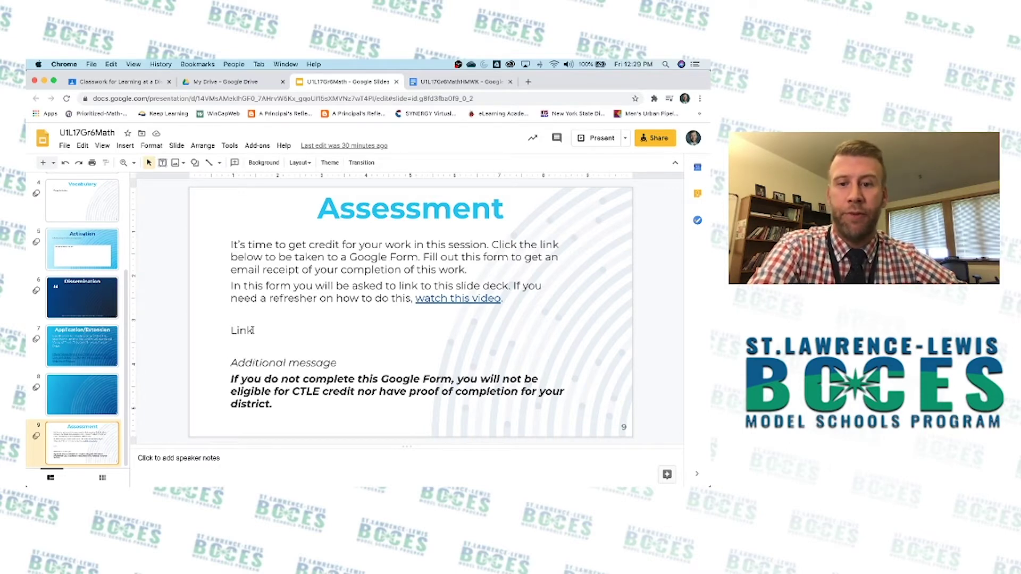
Select the 'Link' placeholder on the Assessment slide, then return to the Classwork page.
left_click(252, 331)
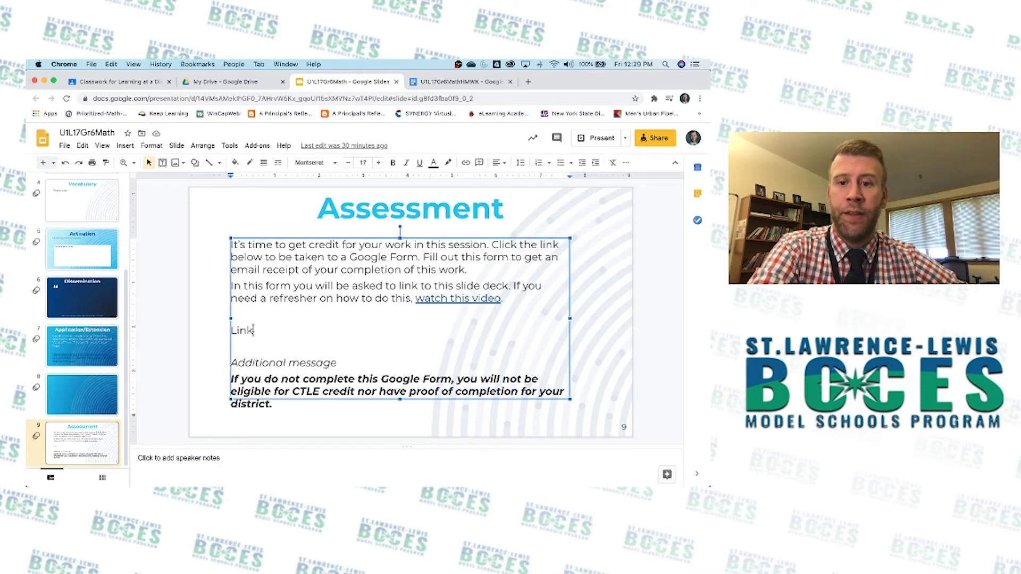
left_click_drag(228, 332, 254, 331)
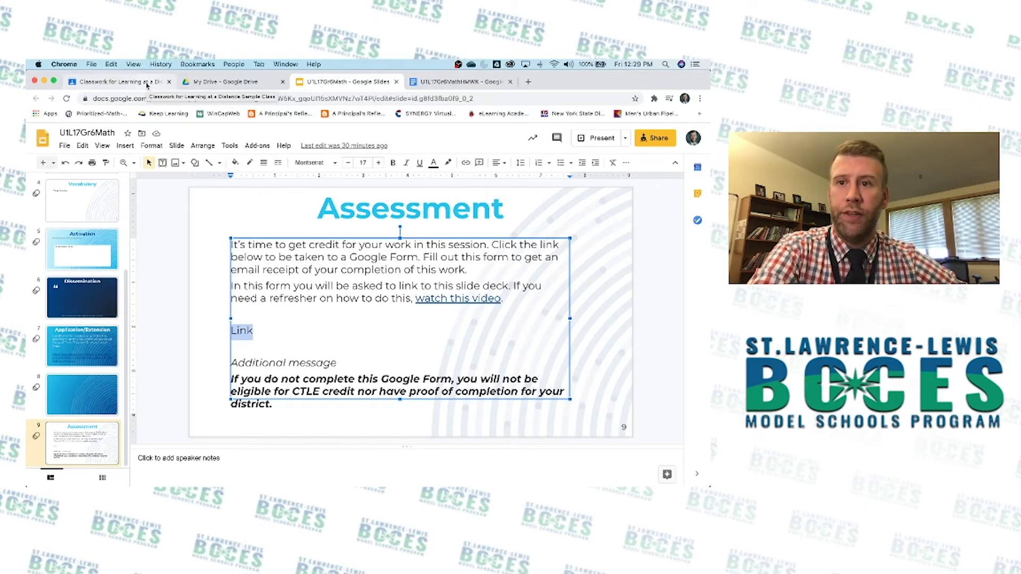
left_click(147, 83)
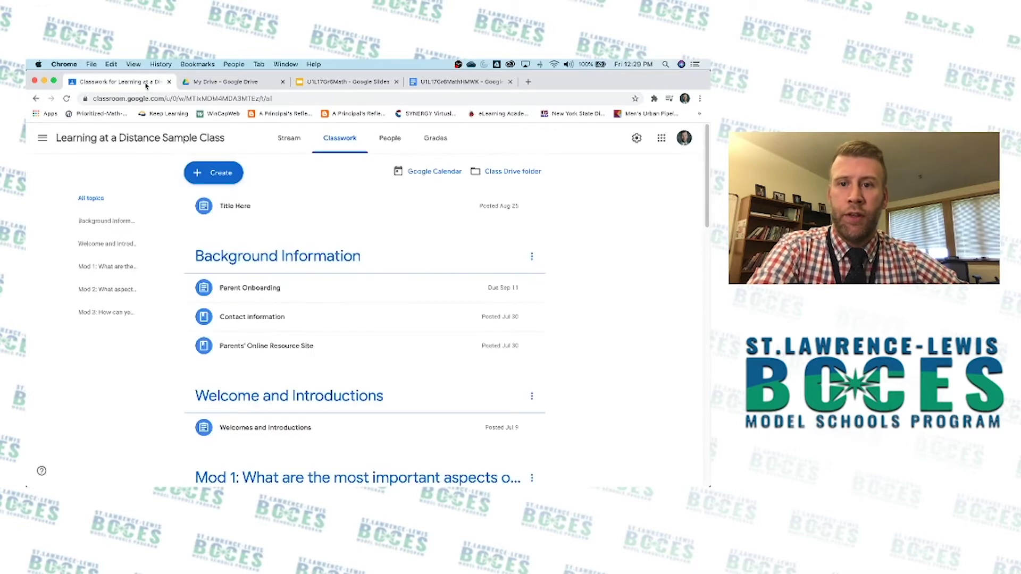
Inspect the Parent Onboarding assignment's page and its address (1 turned in, 3 assigned), then go back.
left_click(251, 292)
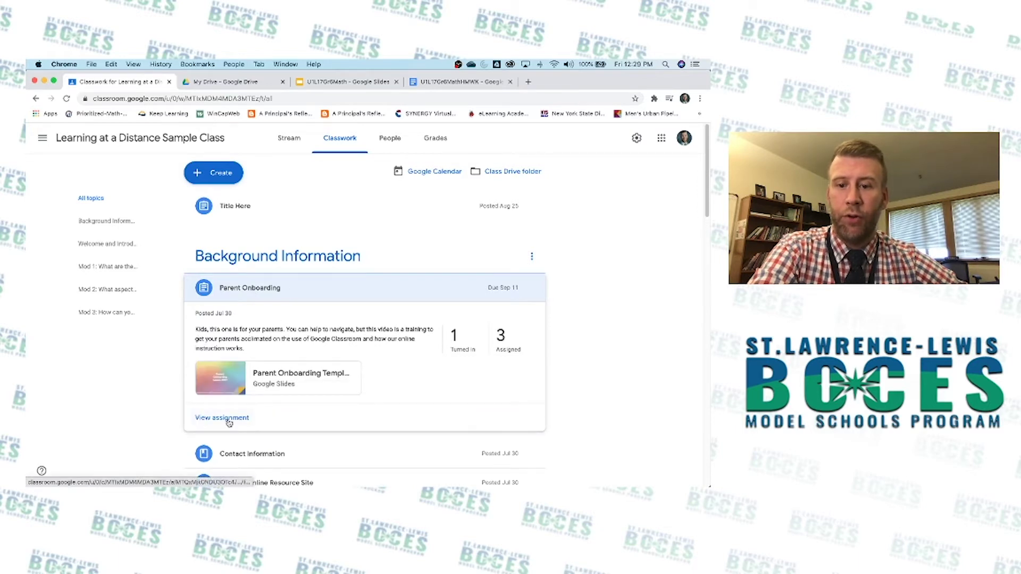
left_click(222, 418)
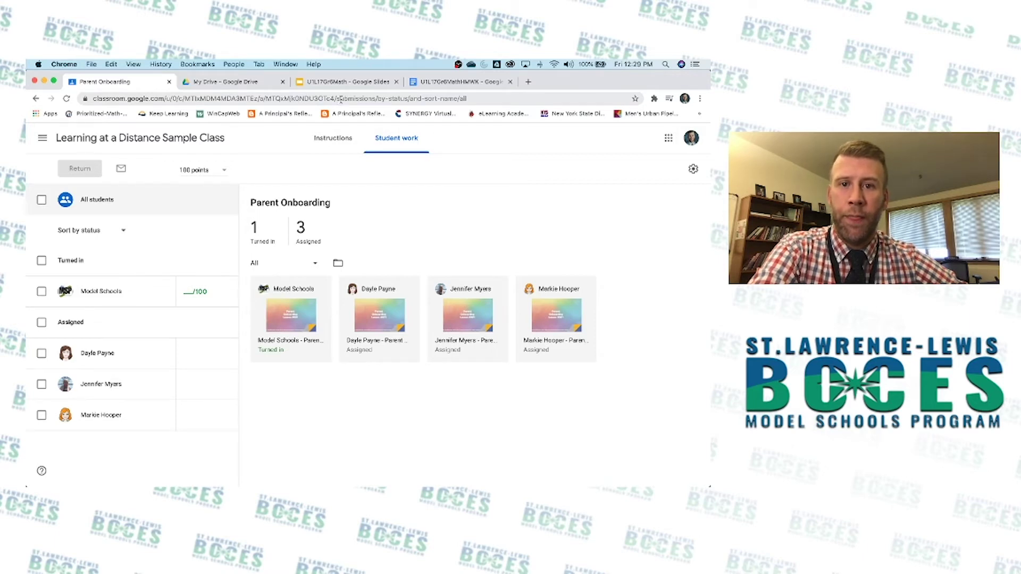
left_click_drag(337, 98, 475, 91)
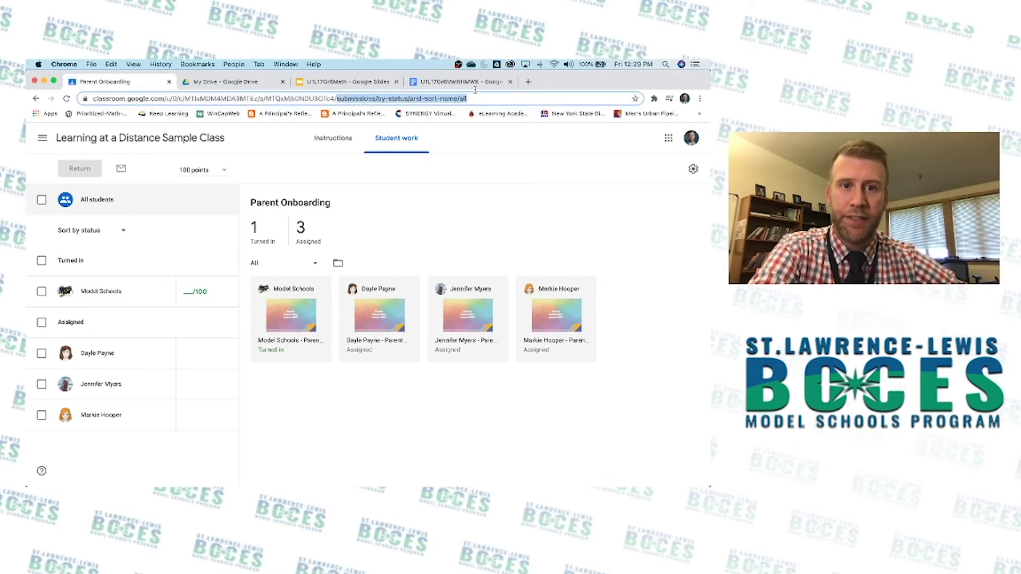
left_click(334, 101)
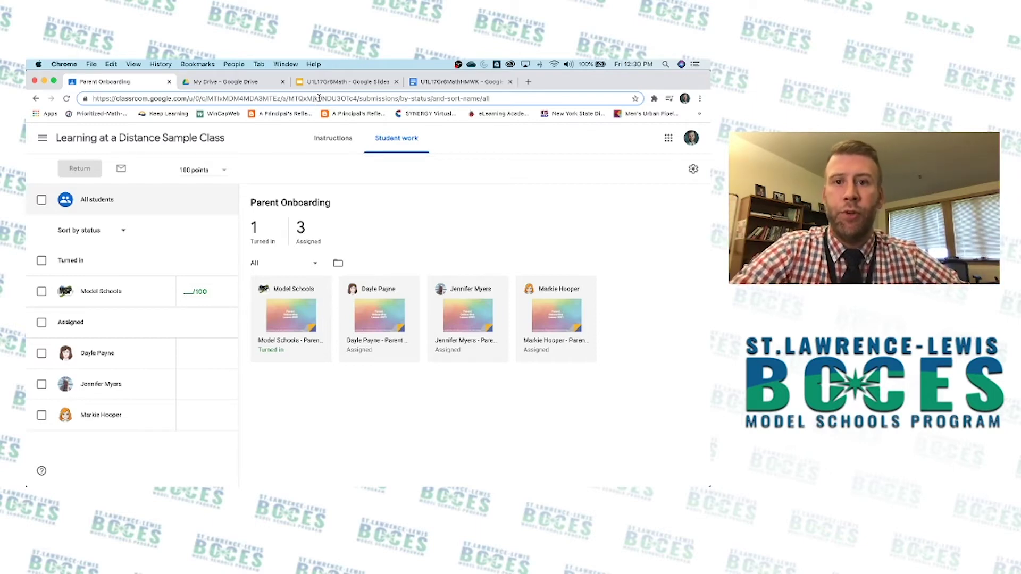
left_click(36, 98)
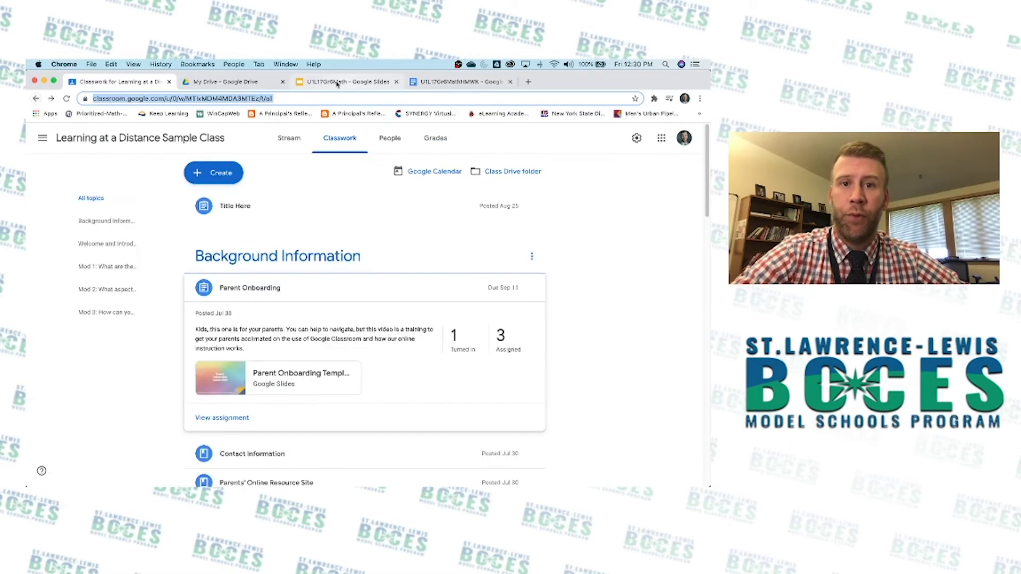
Open the U1L17Gr6MathHMWK doc's Share dialog via File > Share, then glance at My Drive.
left_click(372, 84)
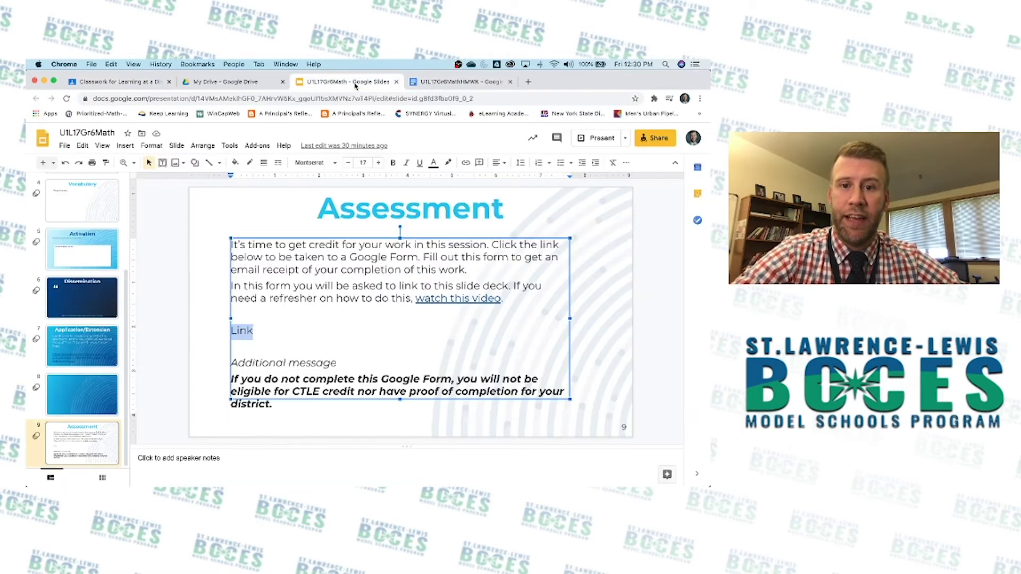
left_click(456, 84)
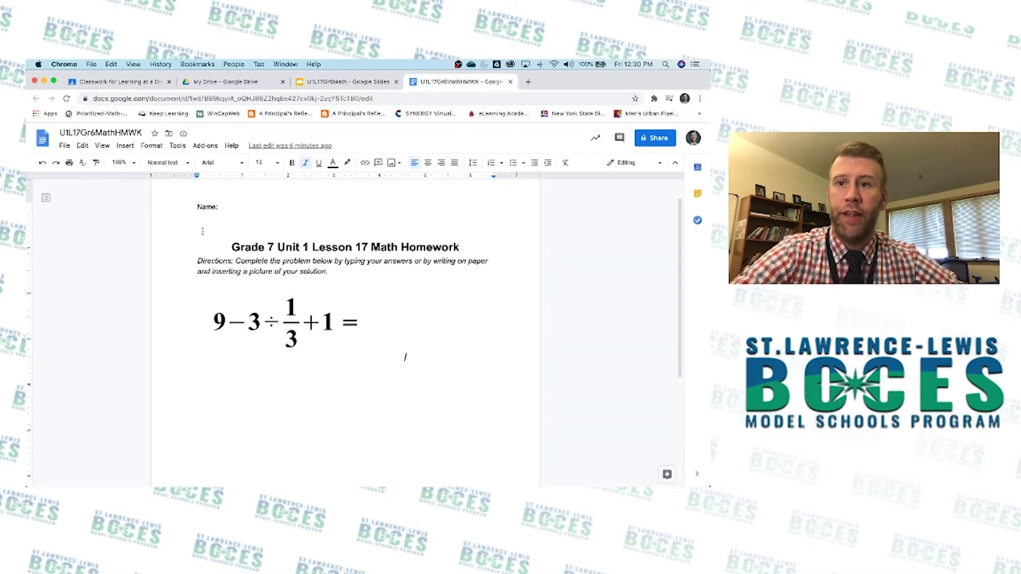
left_click(64, 147)
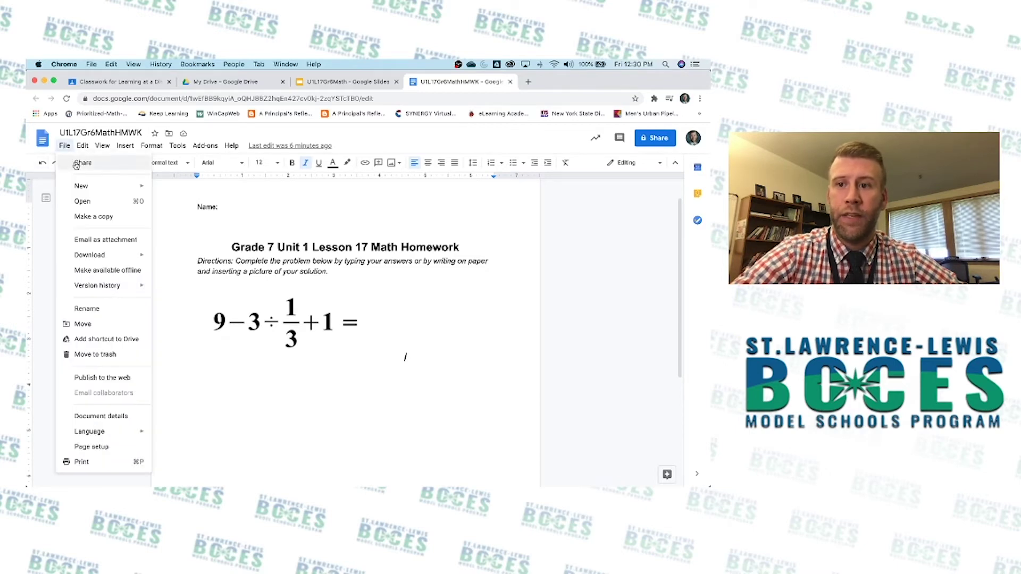
left_click(77, 164)
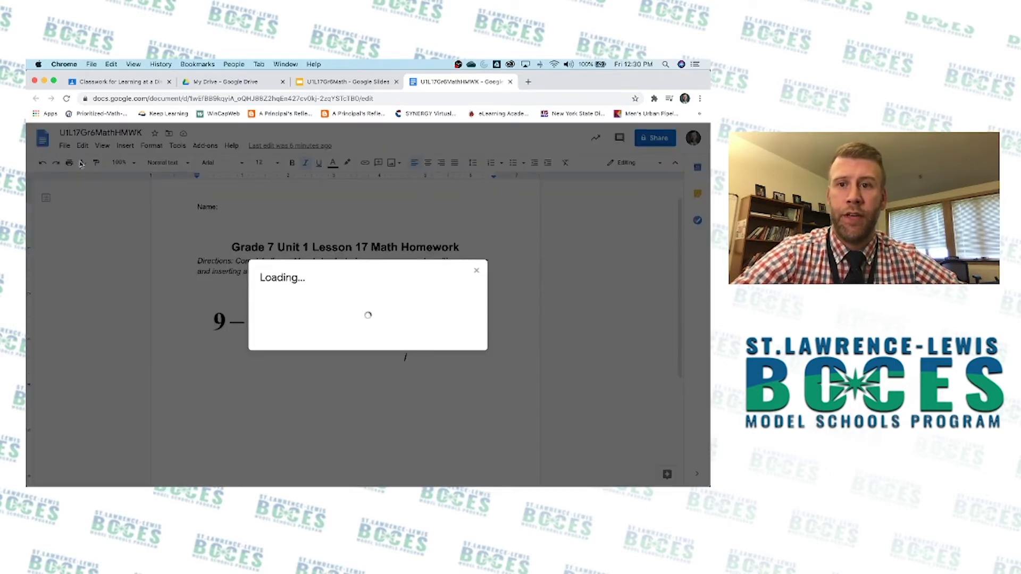
left_click(232, 83)
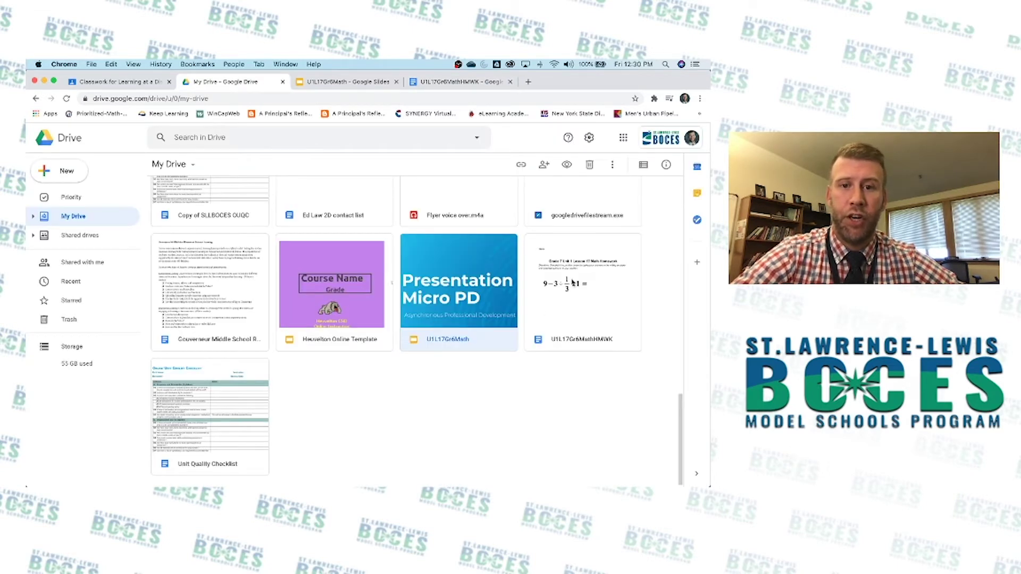
Make the homework doc's link viewable by anyone in St. Lawrence-Lewis BOCES and copy it.
right_click(573, 282)
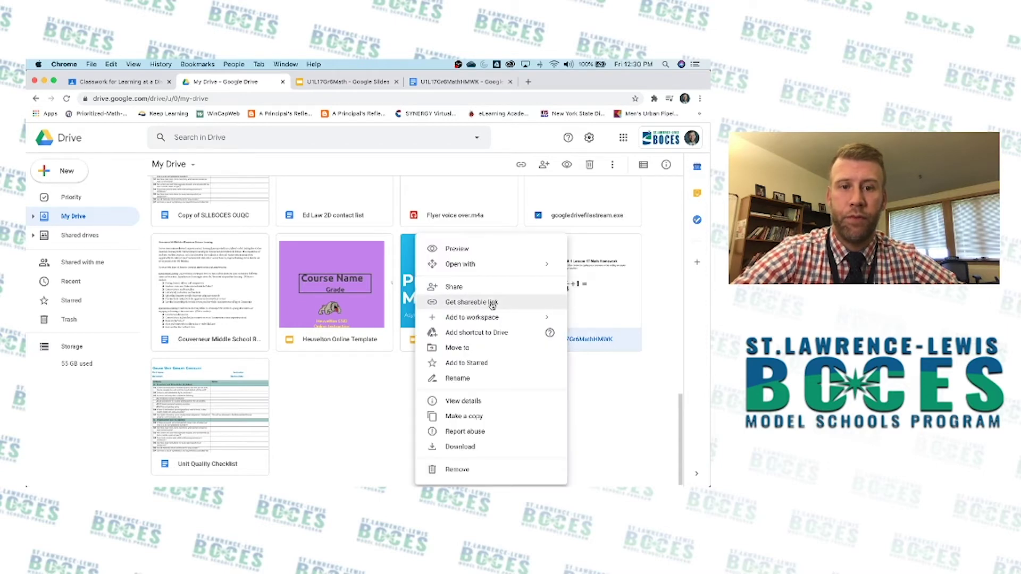
left_click(448, 85)
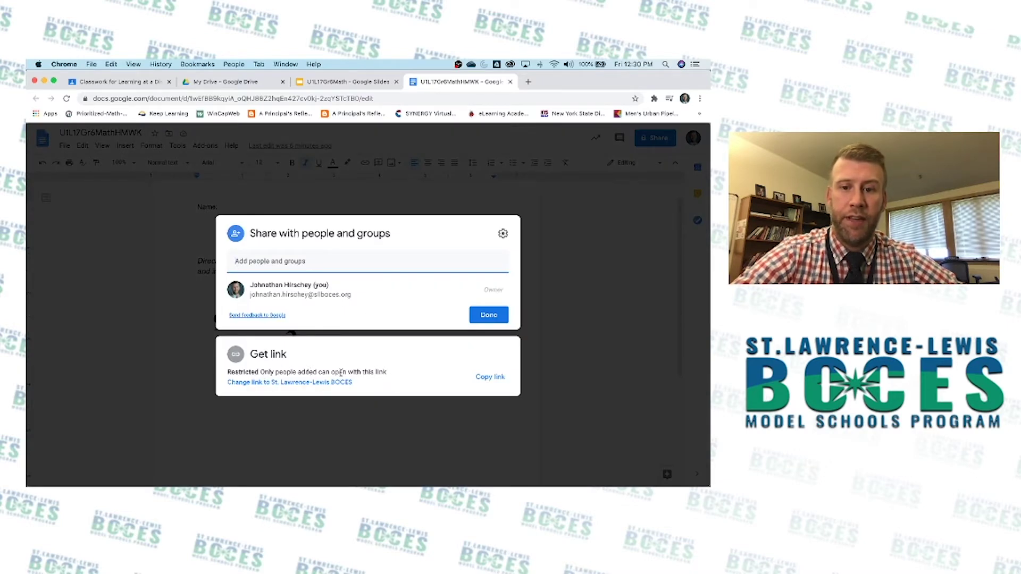
left_click(362, 374)
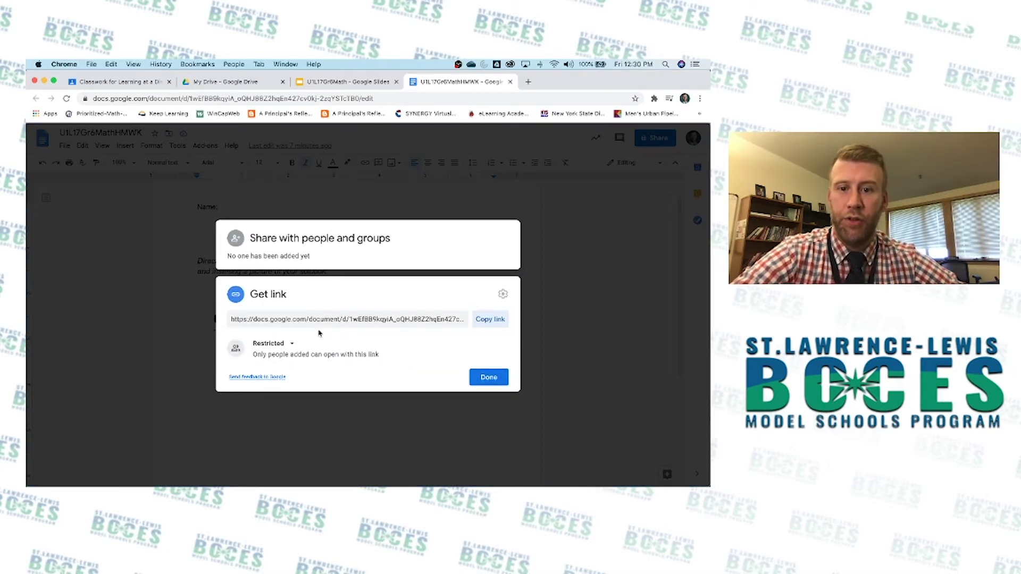
left_click(291, 345)
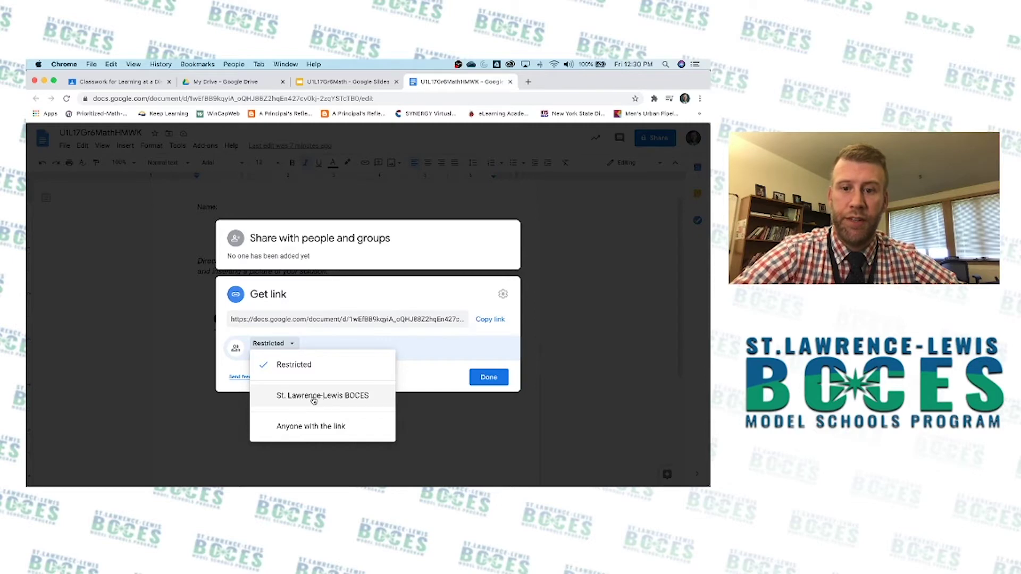
left_click(314, 400)
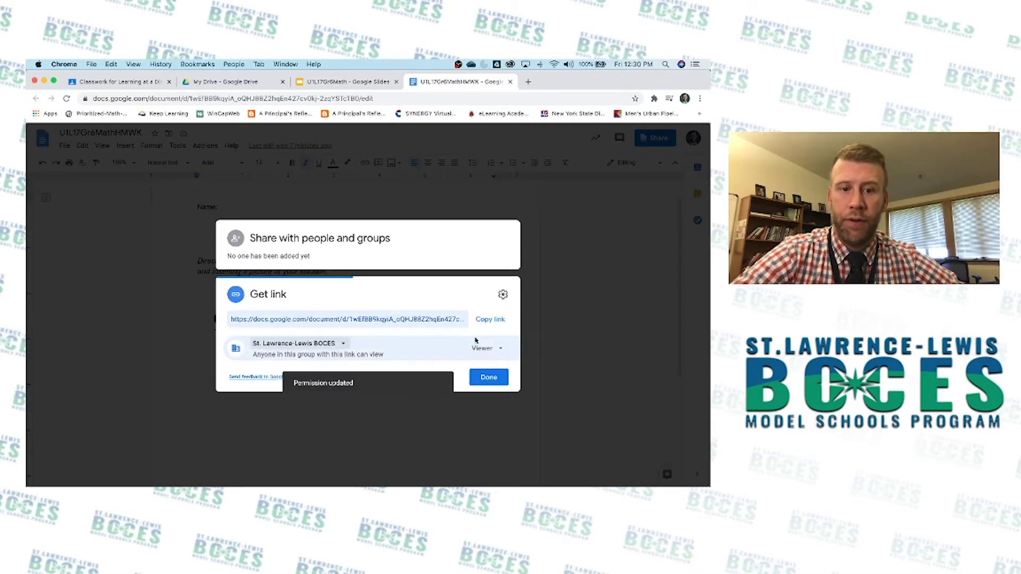
left_click(501, 350)
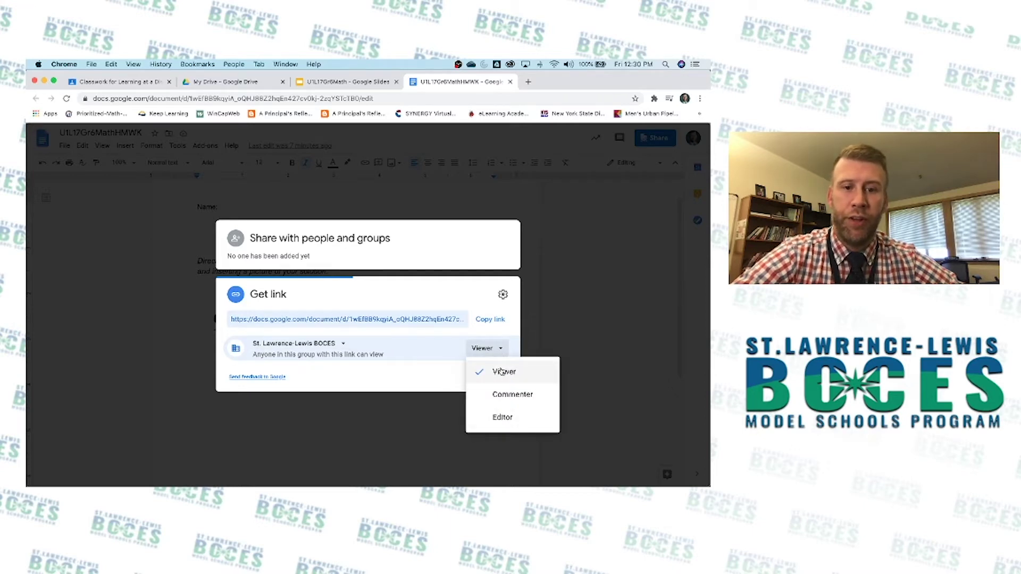
left_click(501, 372)
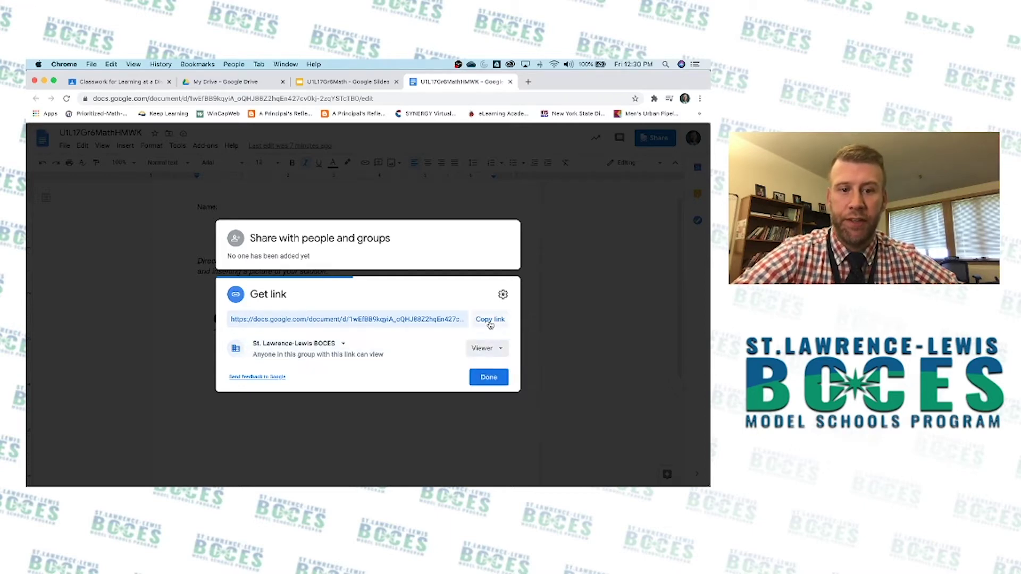
left_click(489, 321)
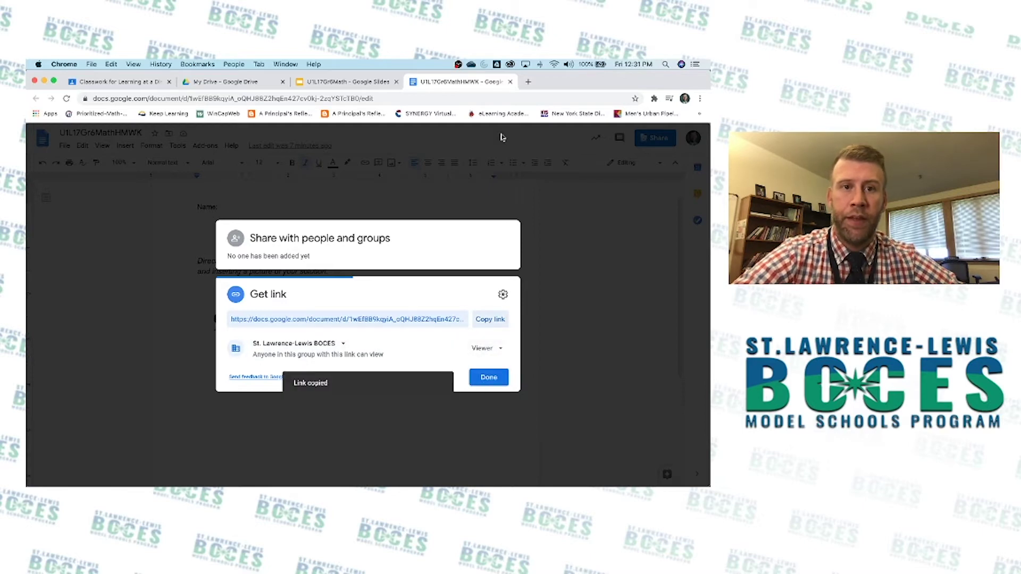
In a new tab, load the homework link with edit?usp=sharing replaced by 'copy', copying that URL.
left_click(528, 83)
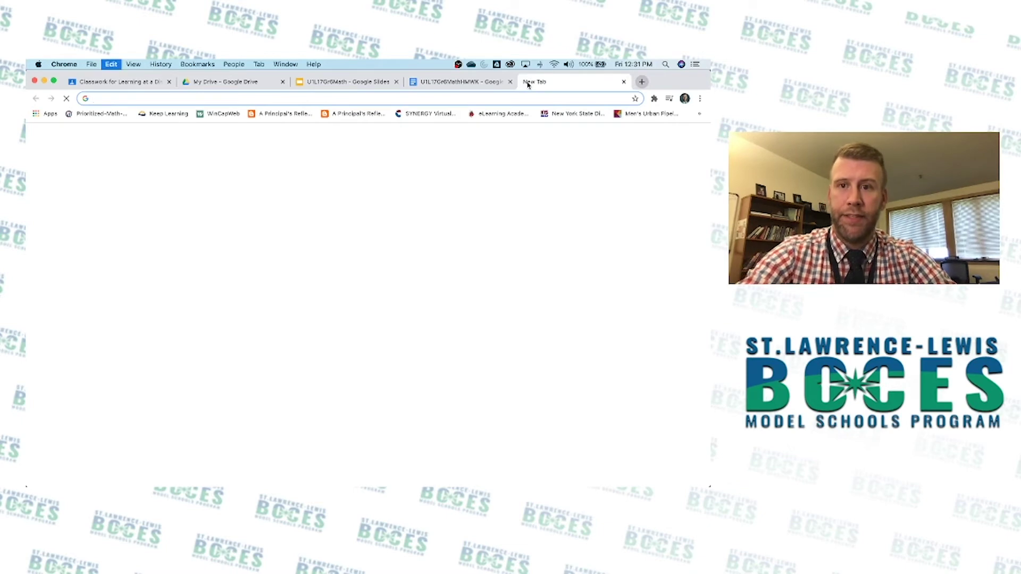
key("super+v")
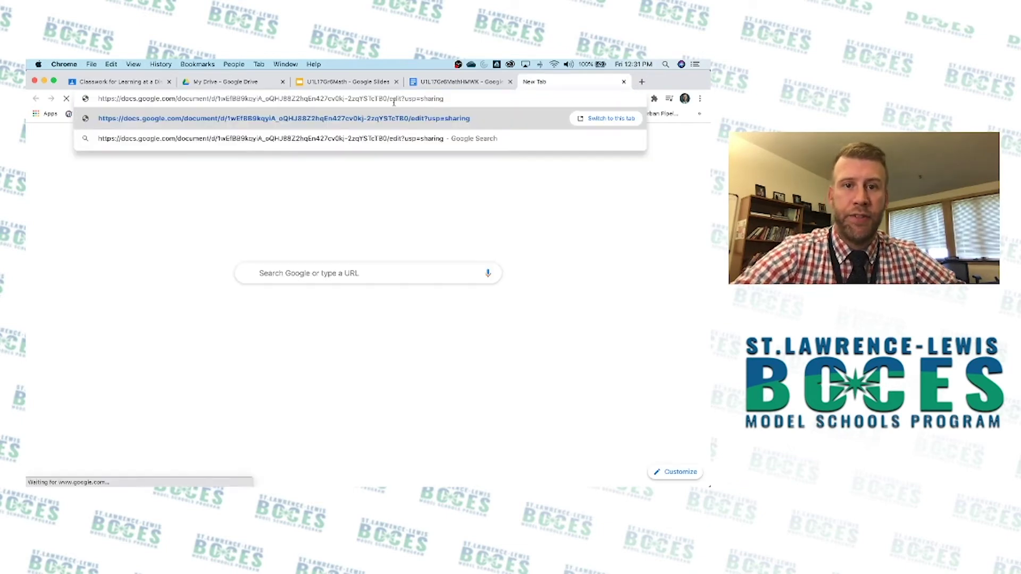
left_click_drag(390, 99, 444, 105)
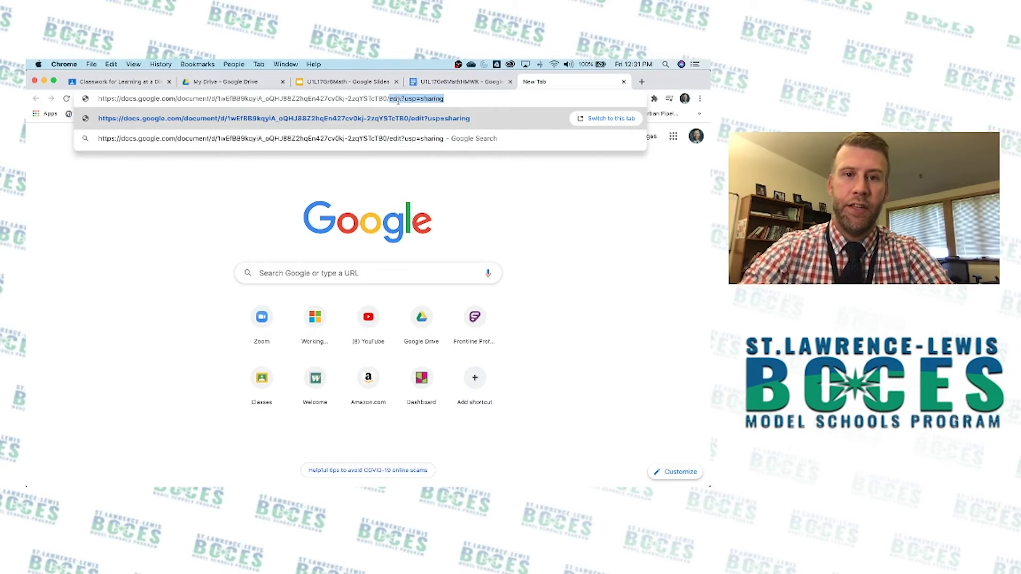
key("BackSpace")
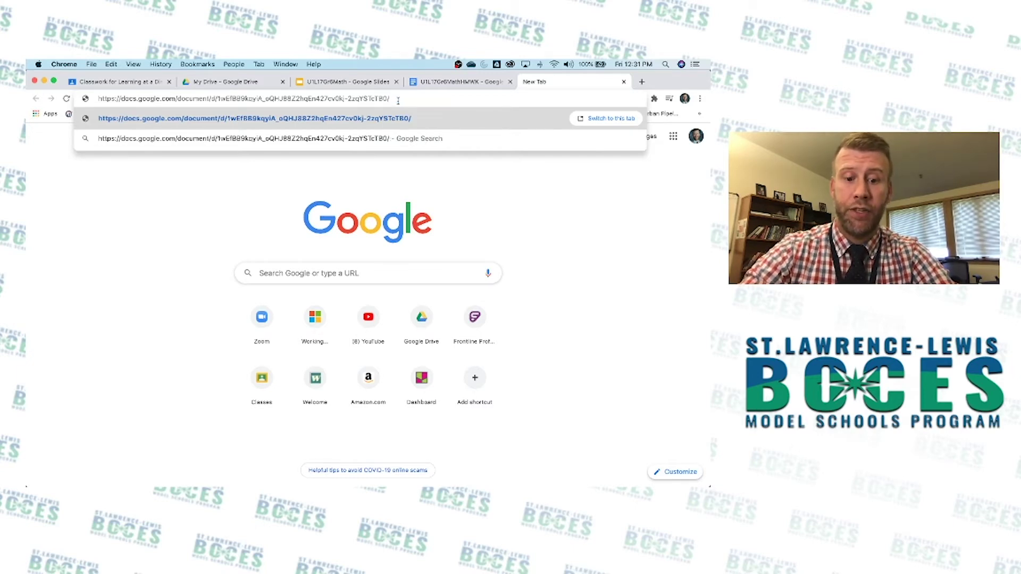
type("copy")
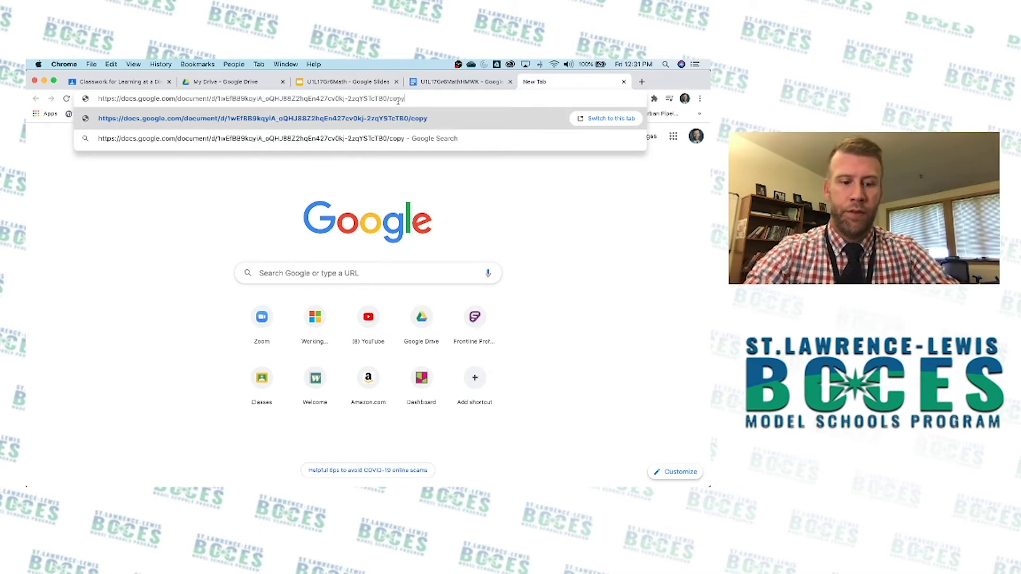
key("super+a")
key("super+c")
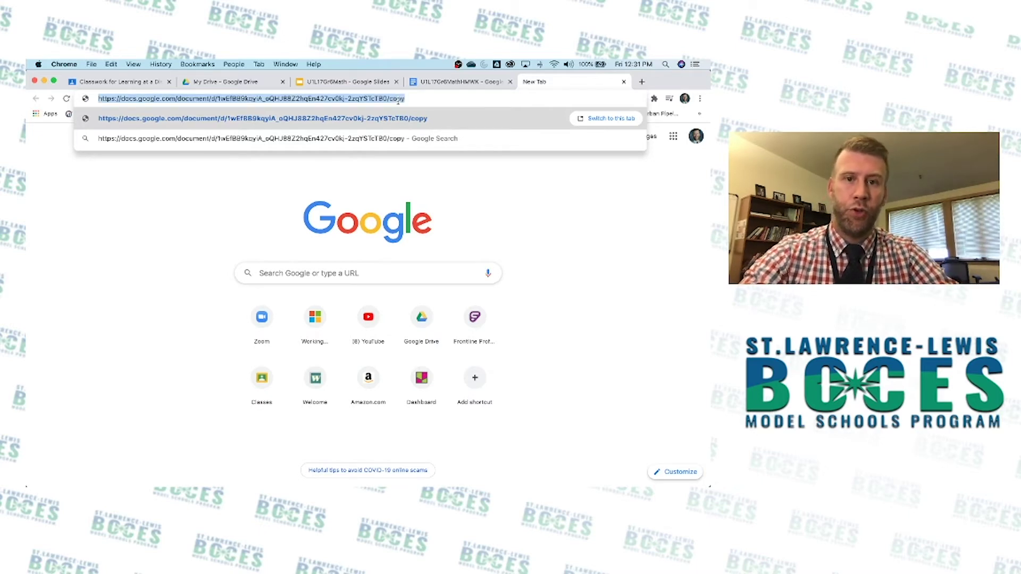
left_click(413, 102)
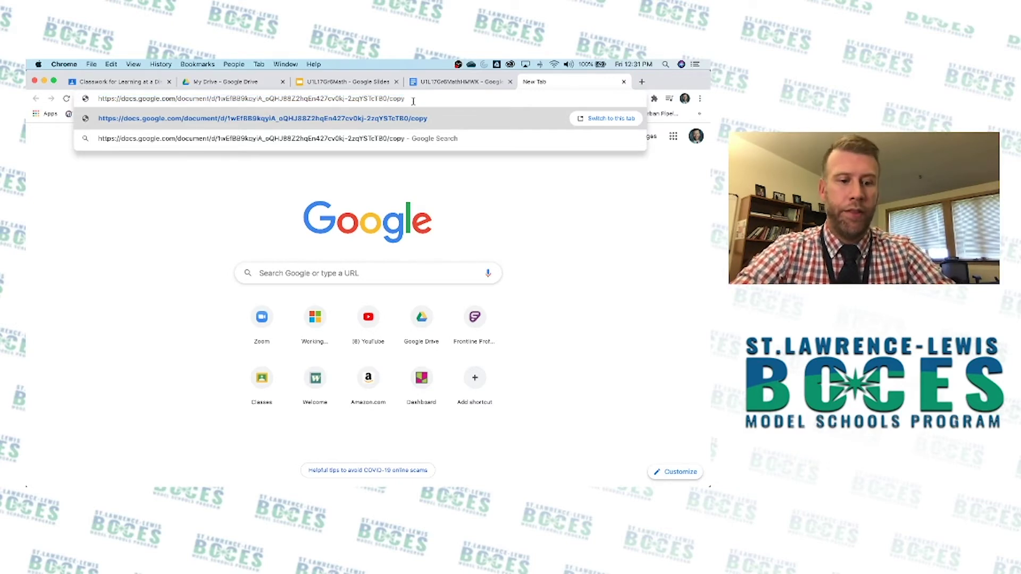
key("Return")
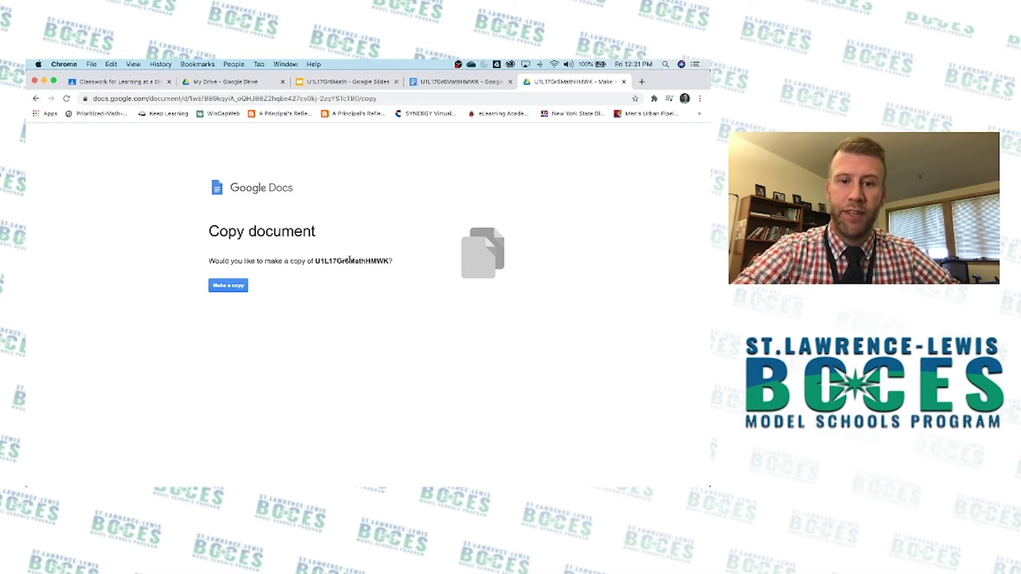
Accept Make a copy to create 'Copy of U1L17Gr6MathHMWK'.
left_click(231, 288)
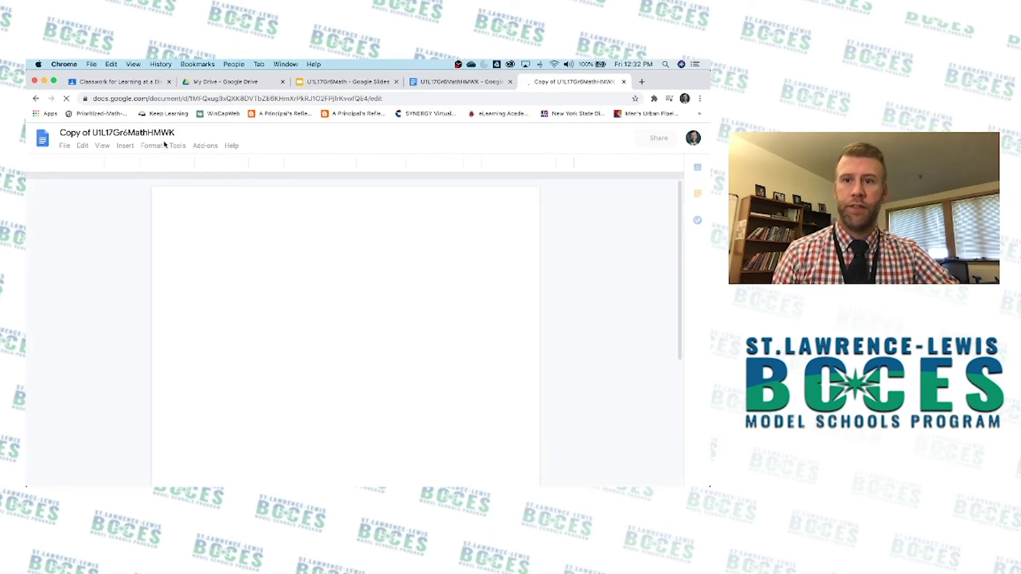
Find and select the new Copy of U1L17Gr6MathHMWK file in My Drive.
left_click(233, 84)
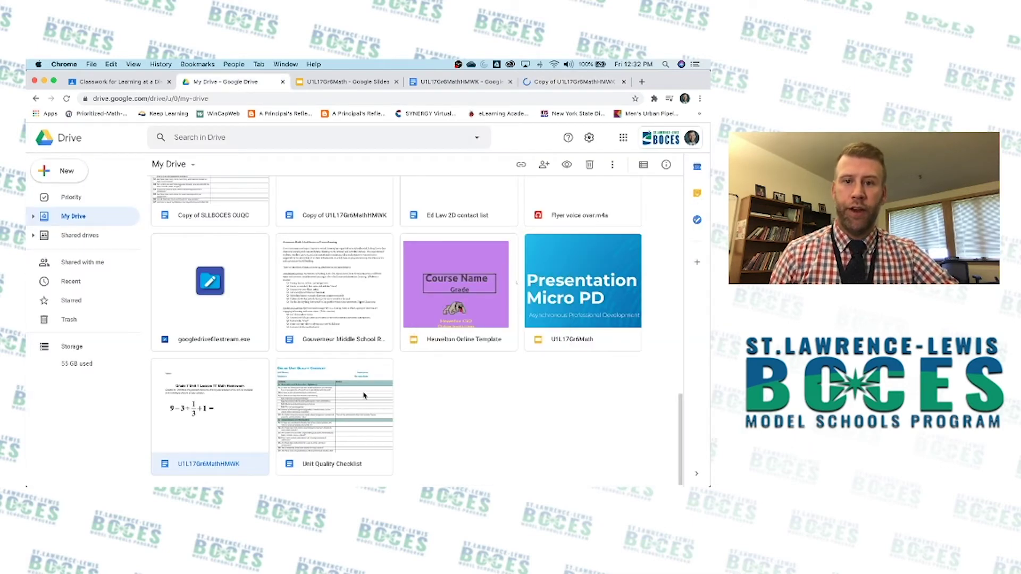
scroll(373, 393, "down", 3)
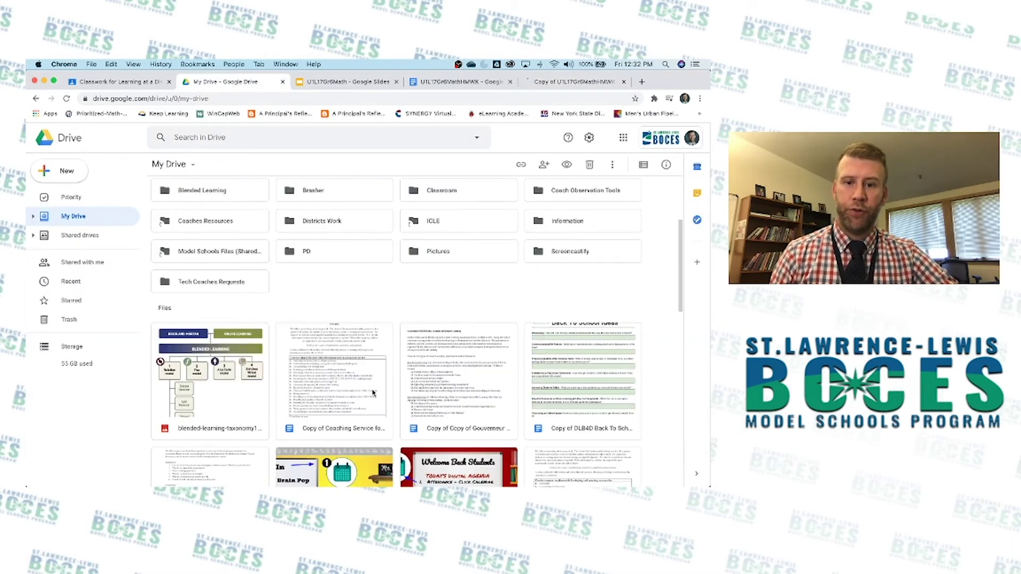
scroll(373, 392, "down", 8)
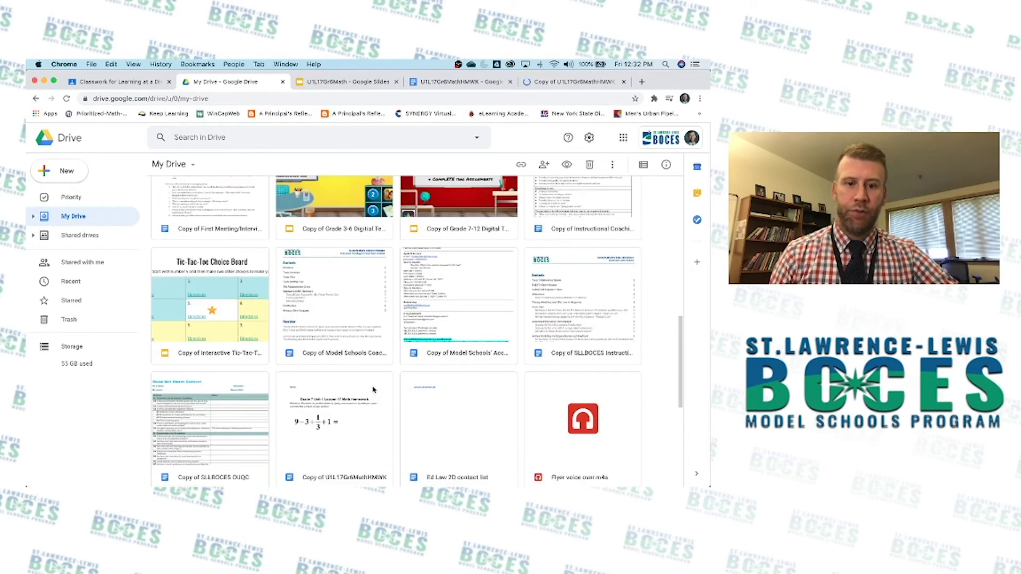
scroll(375, 347, "down", 3)
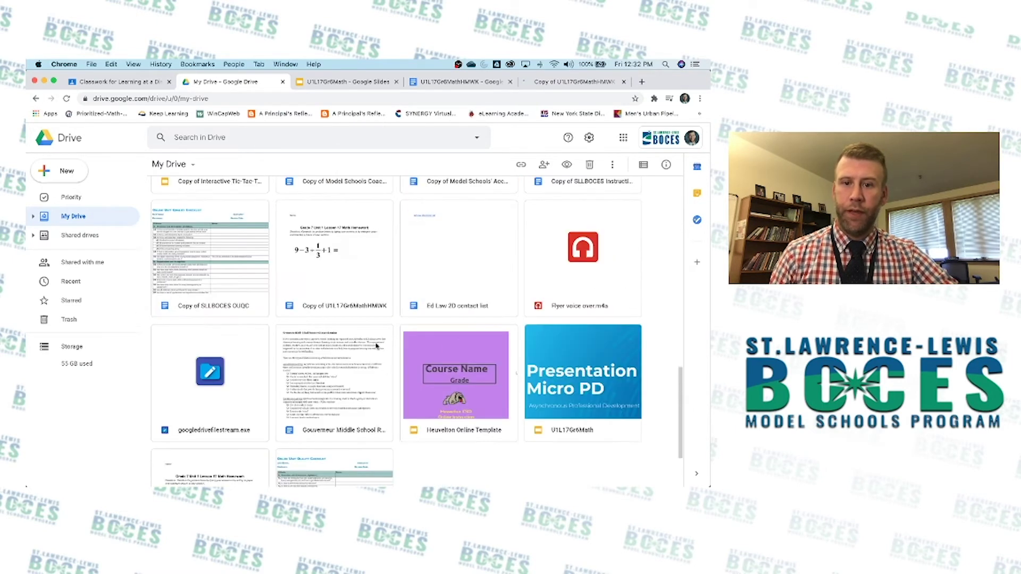
left_click(341, 268)
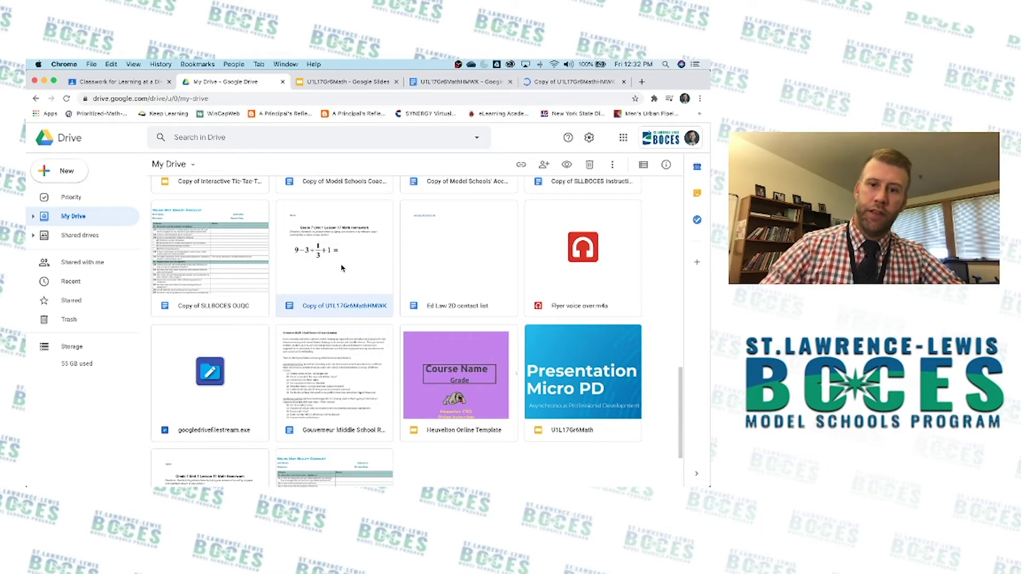
Open the Classroom folder in My Drive.
scroll(341, 271, "up", 10)
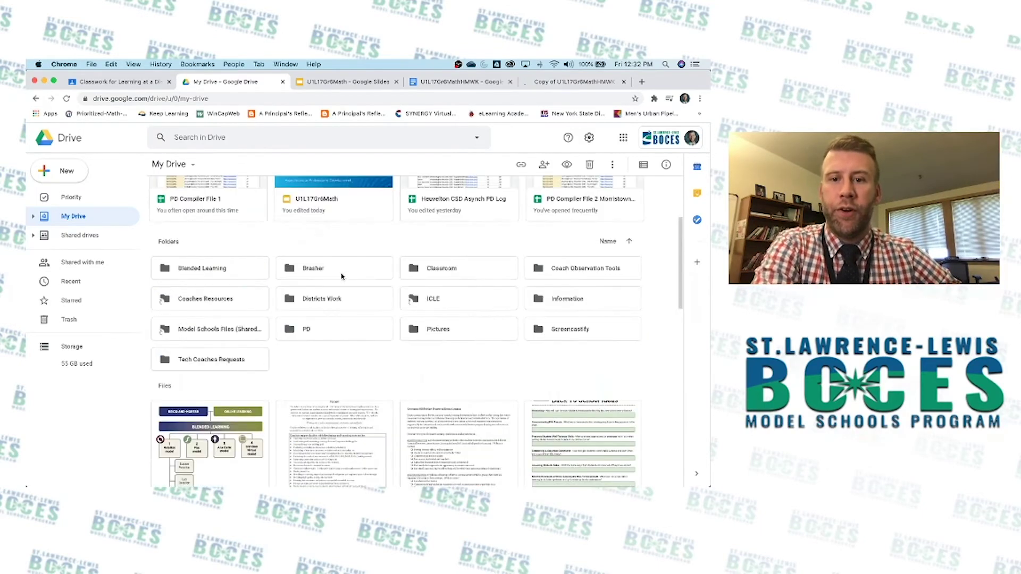
scroll(341, 275, "up", 2)
scroll(340, 277, "down", 2)
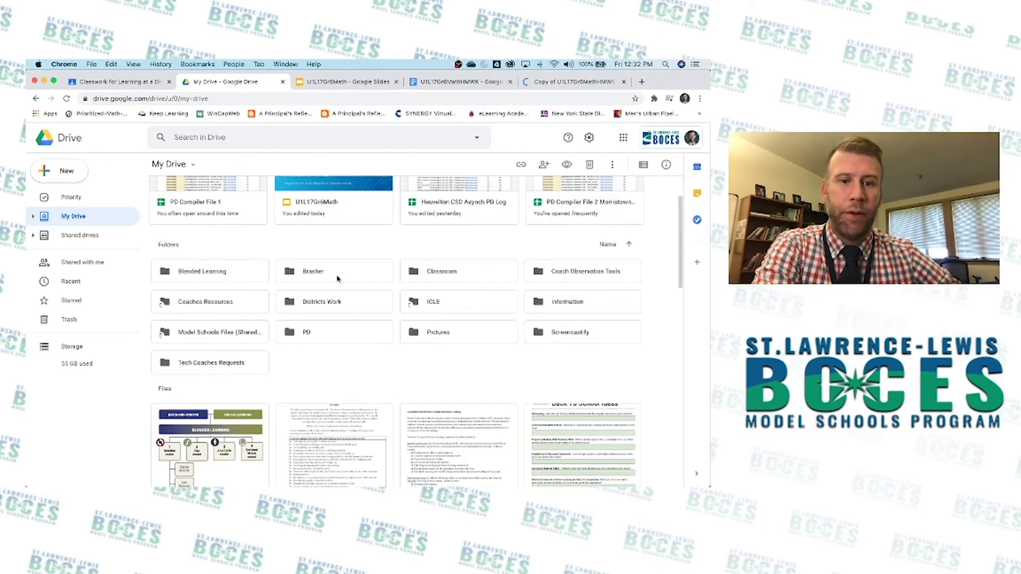
left_click(438, 273)
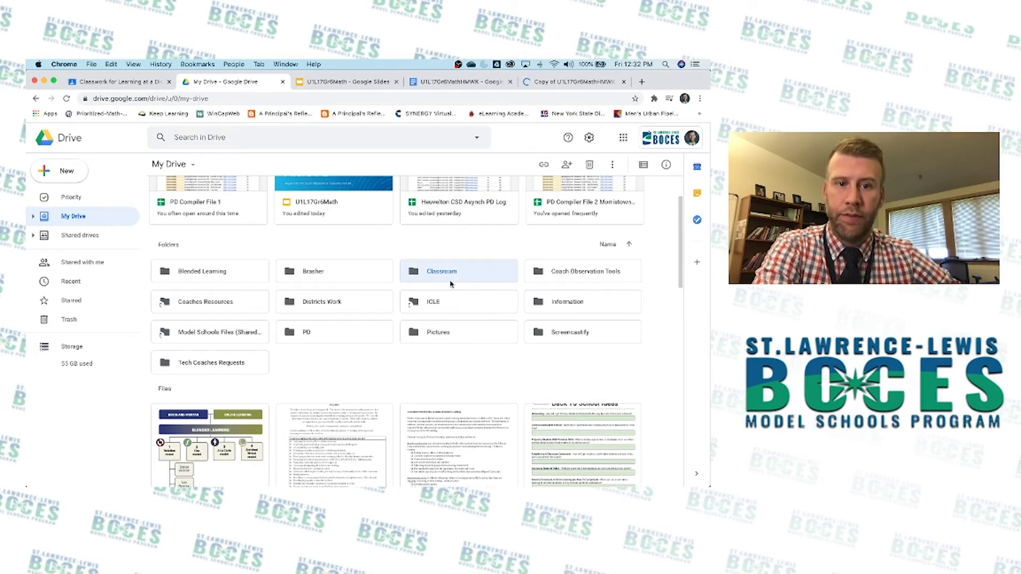
double_click(448, 273)
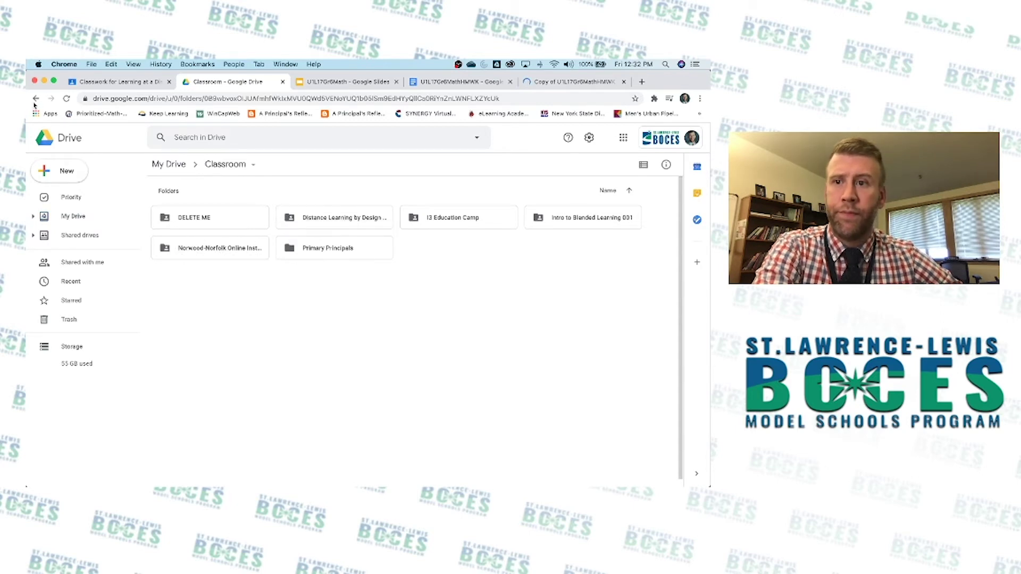
Paste the homework doc's /copy URL over the Link placeholder on the slide 9 Assessment slide.
left_click(424, 82)
left_click(343, 82)
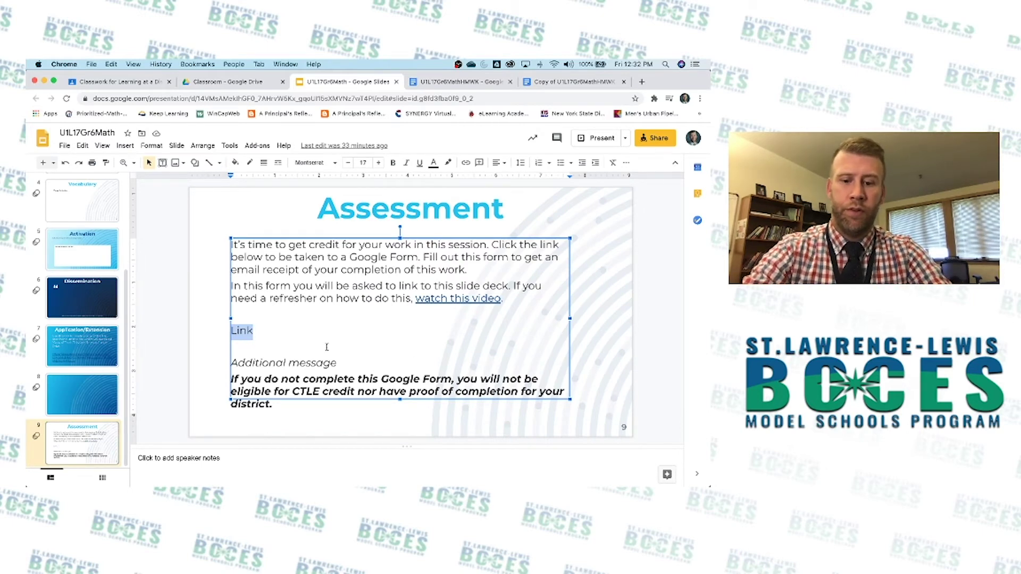
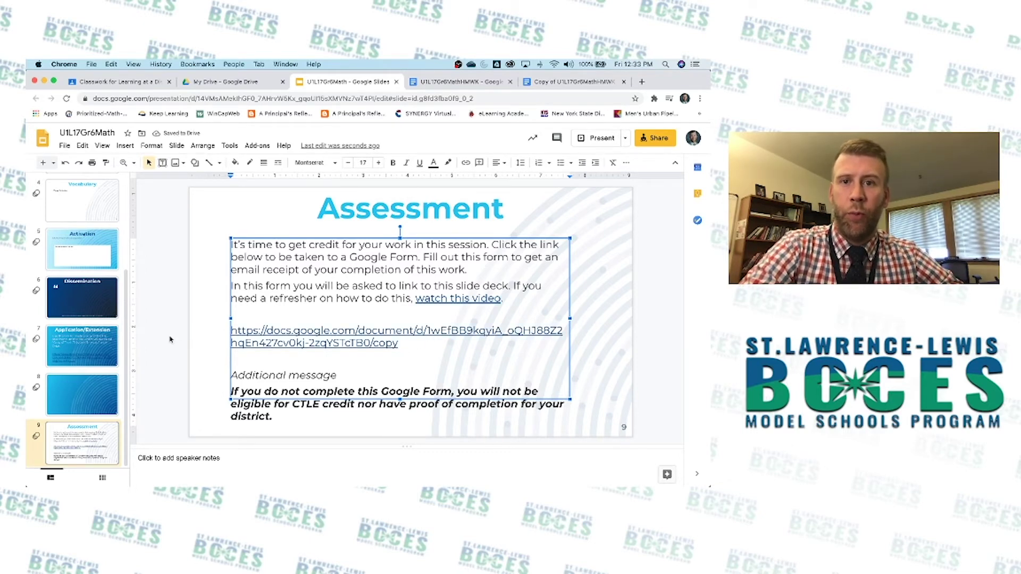
From the Classwork page, start a new assignment titled U1L17Gr6Math.
left_click(127, 84)
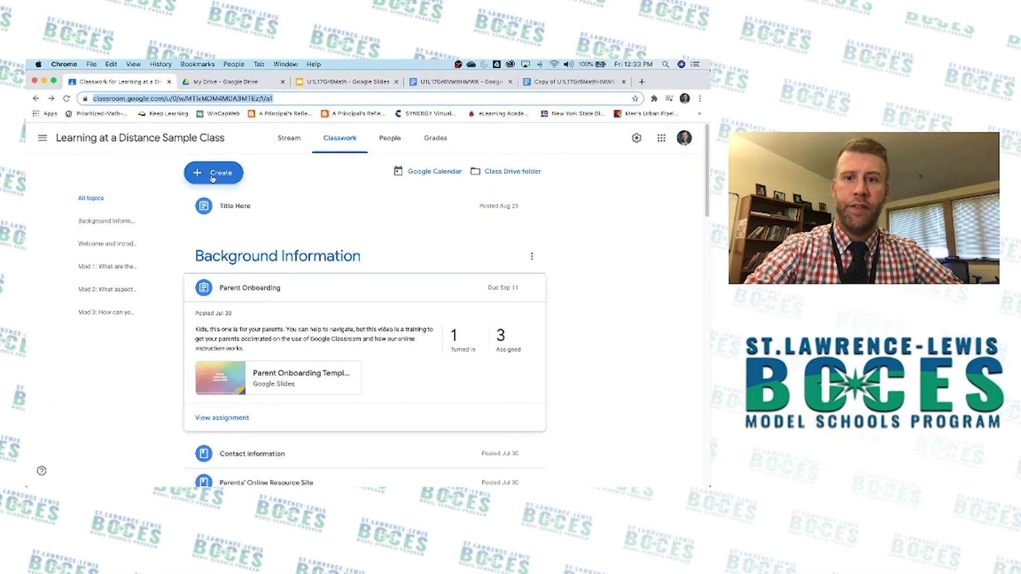
left_click(212, 179)
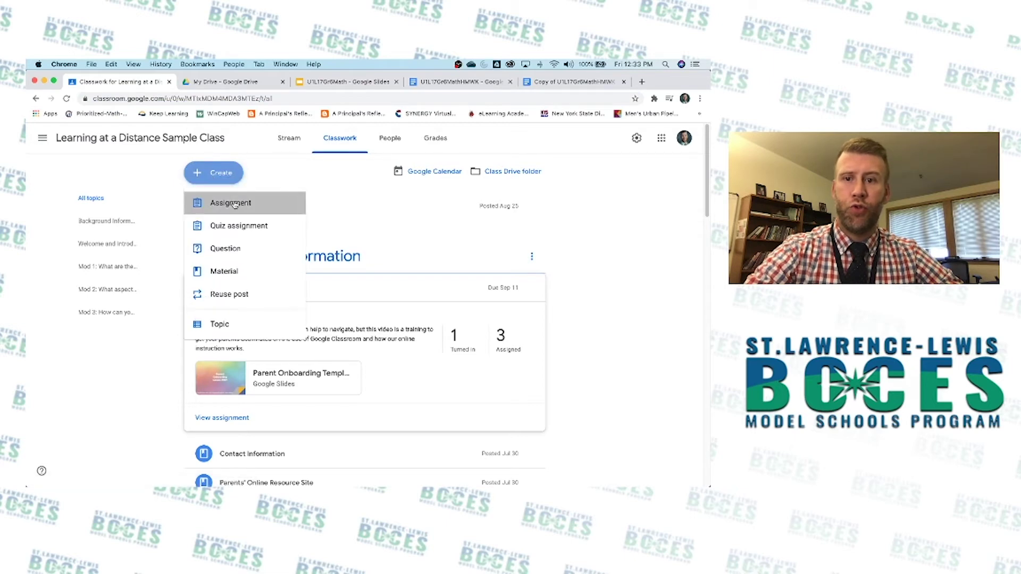
left_click(233, 203)
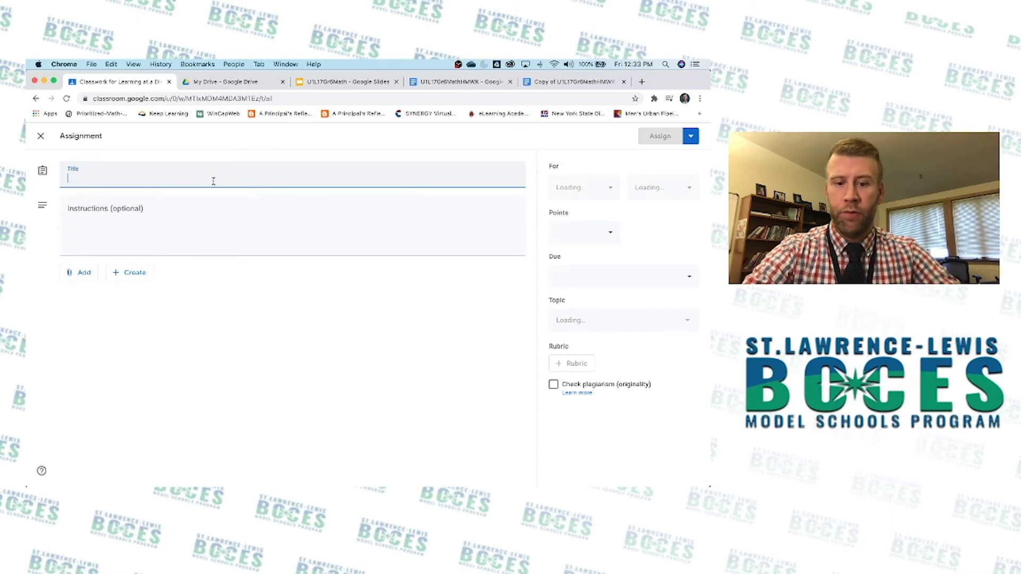
type("U1")
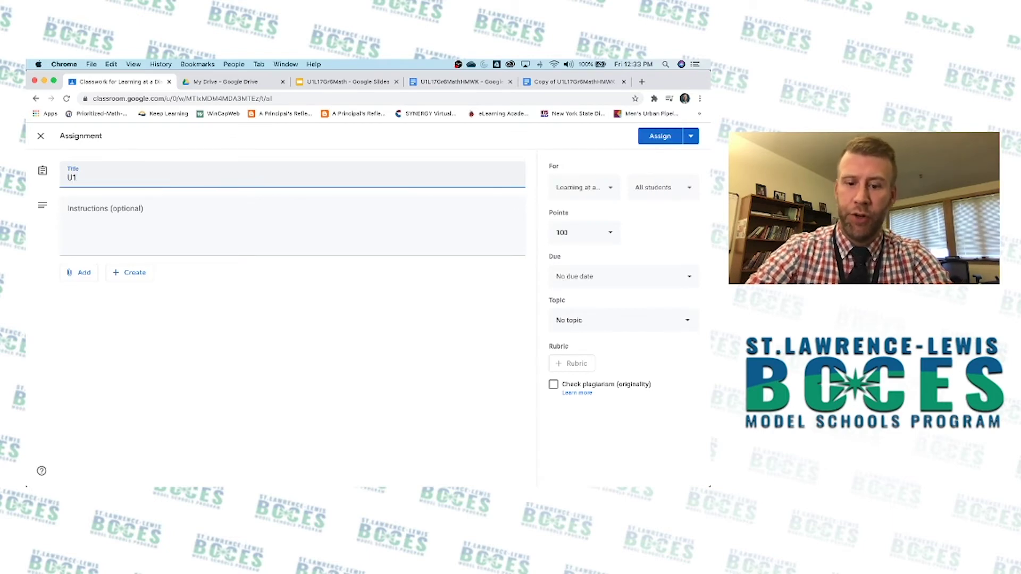
type("L17")
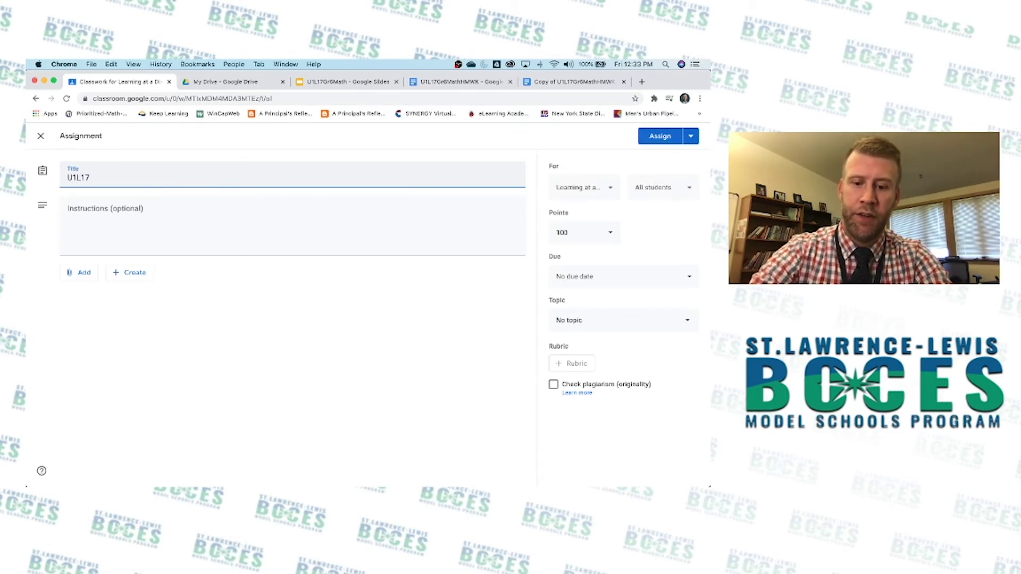
type("Gr6Math")
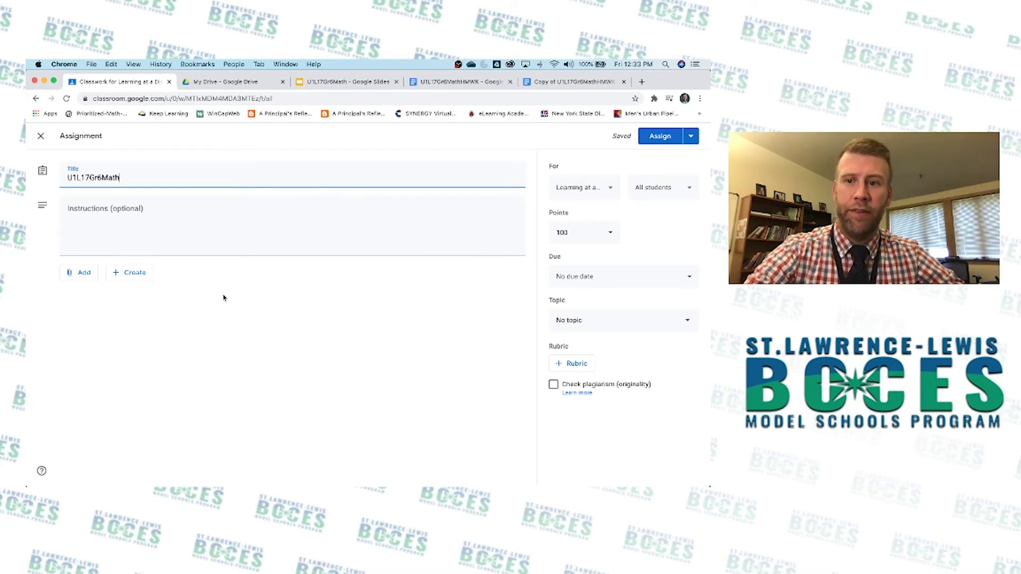
Attach the U1L17Gr6Math slide deck from Google Drive and return to the deck's Assessment slide.
left_click(81, 274)
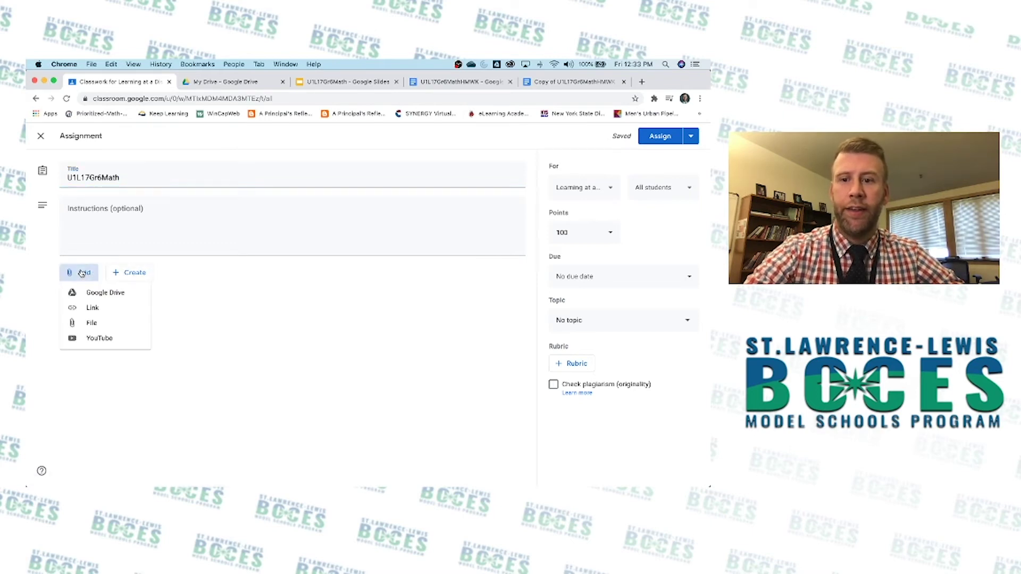
left_click(94, 295)
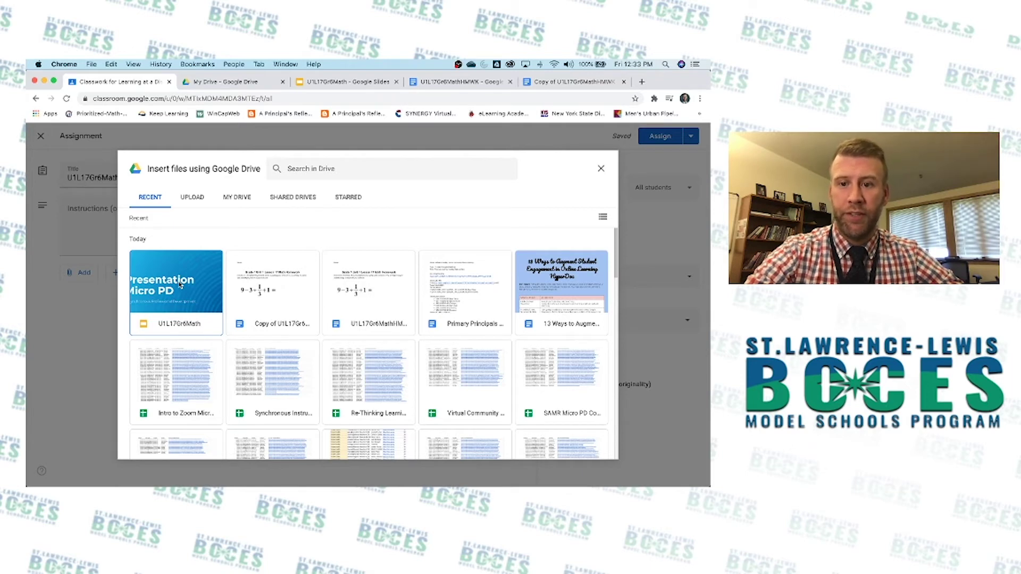
double_click(181, 286)
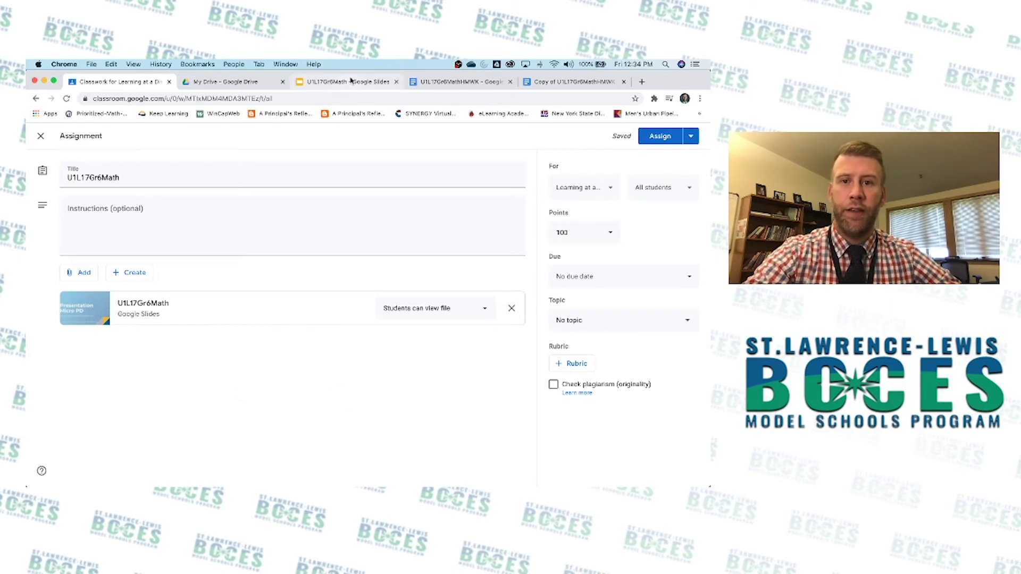
left_click(351, 81)
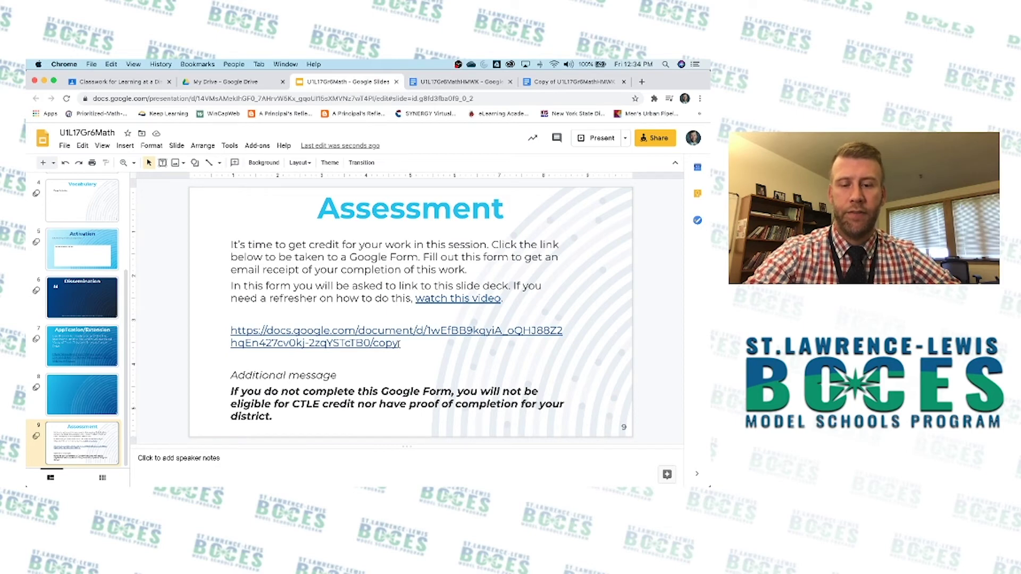
Replace the Docs link with 'Do the U1L17Gr6MathHMWK as attached in Google Classroom', fixing typos.
left_click(400, 343)
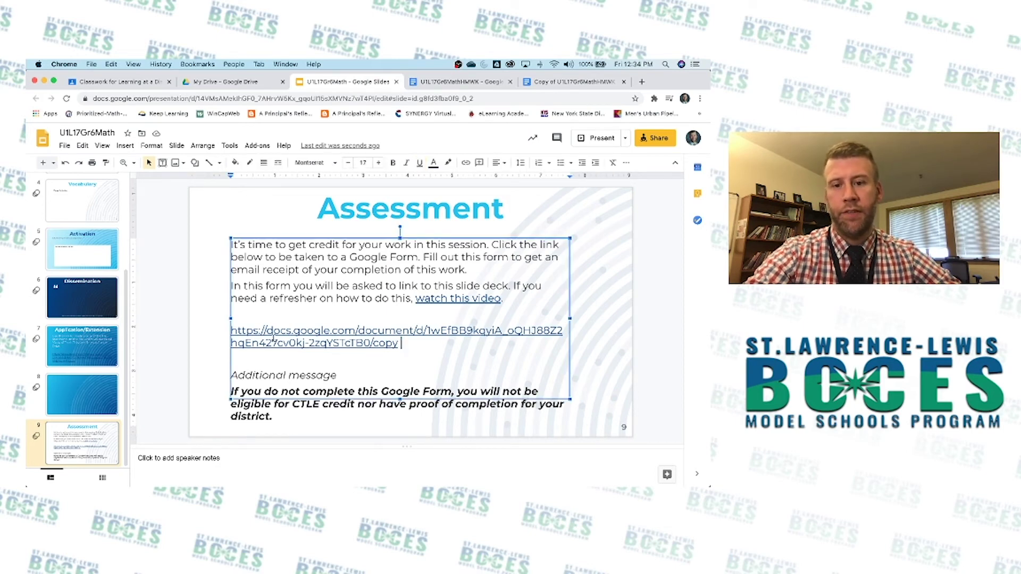
left_click_drag(400, 344, 231, 330)
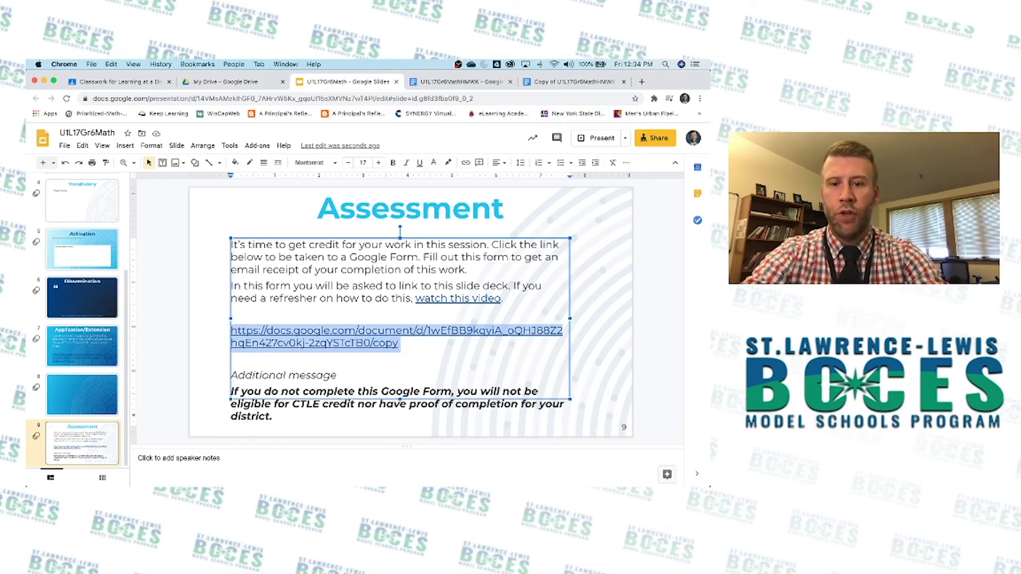
type("Do the U")
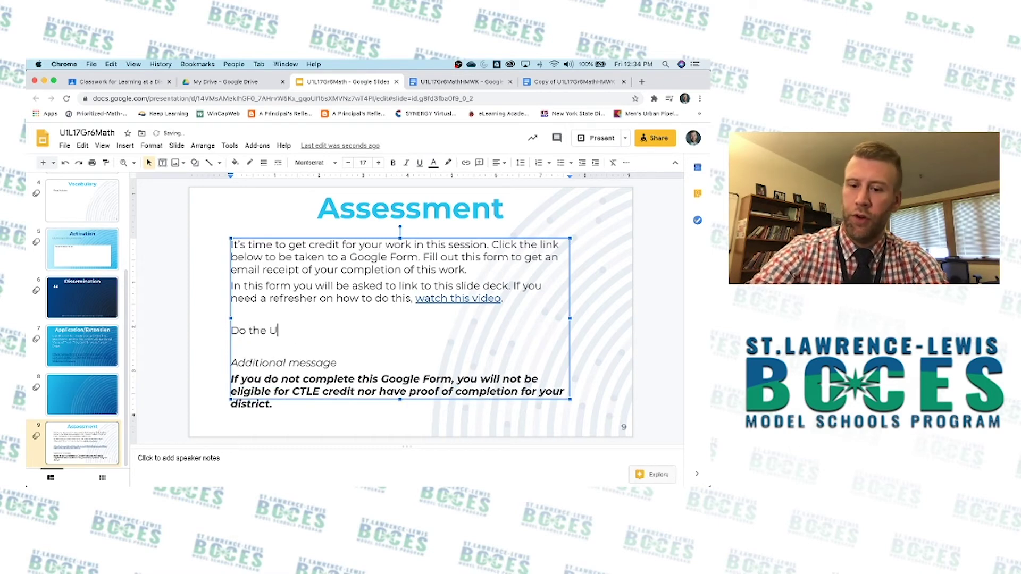
type("1L17")
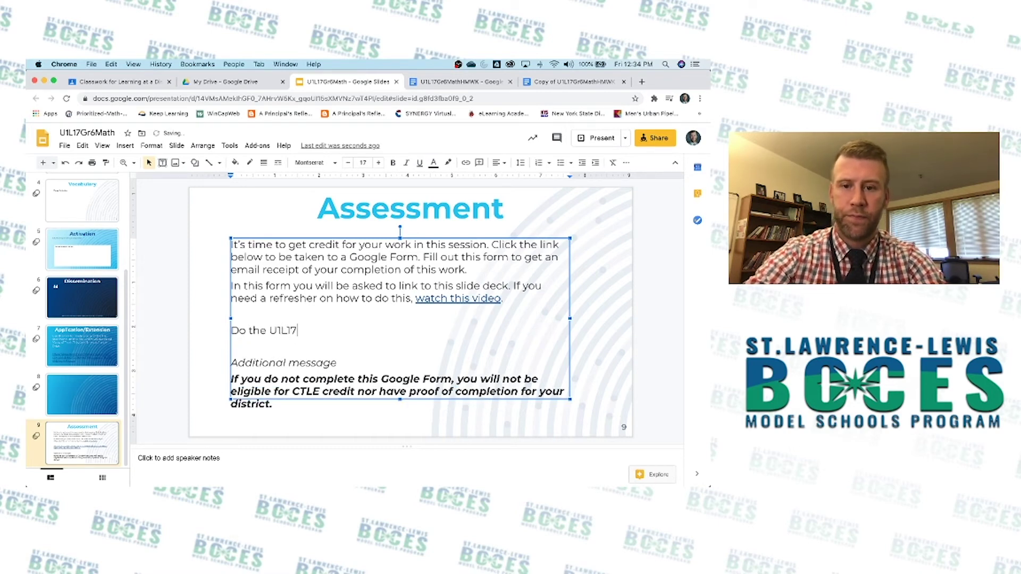
type("Gr6")
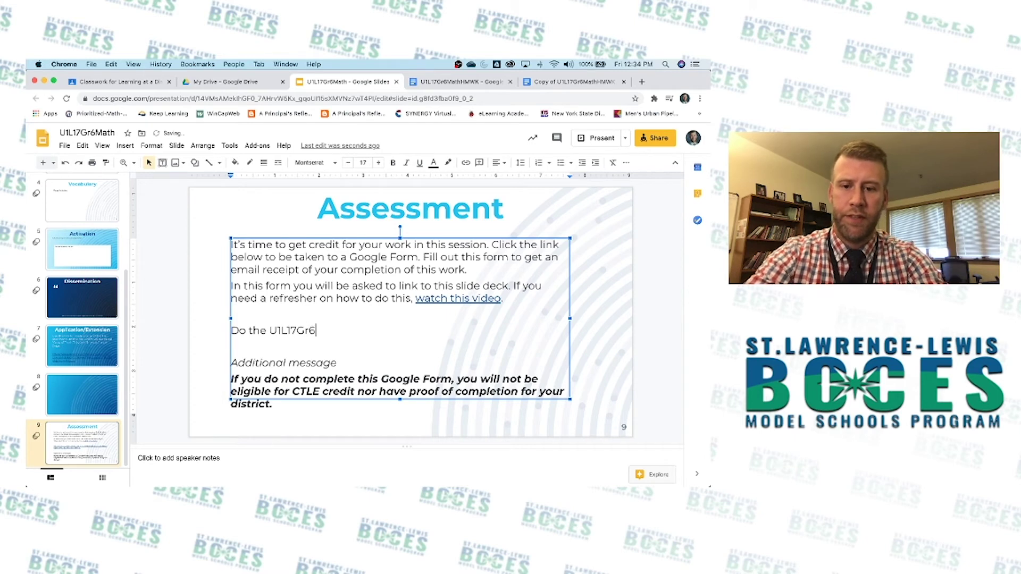
type("MathH")
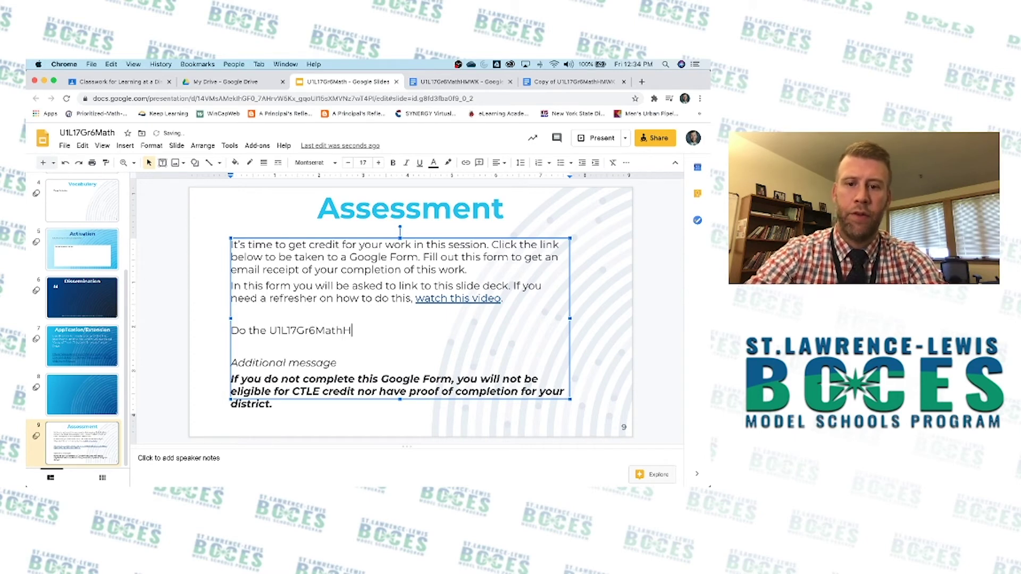
type("MWK as ")
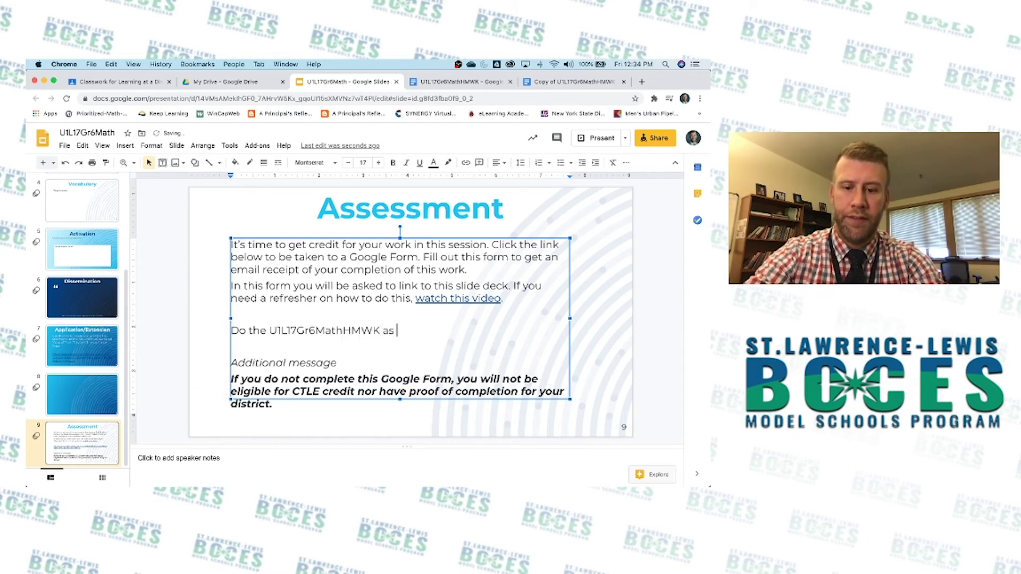
type("attached in G")
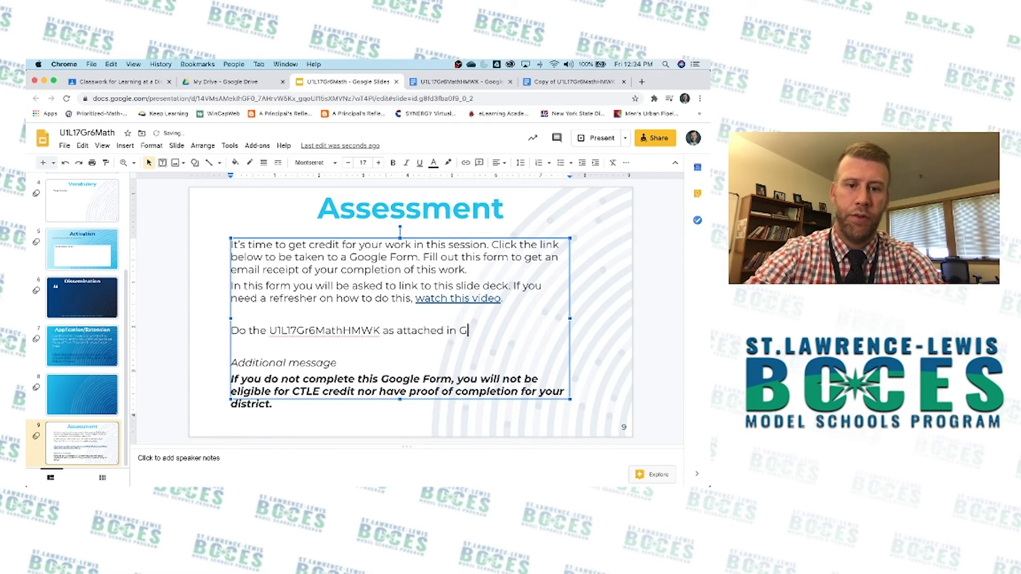
type("ogle Classrom")
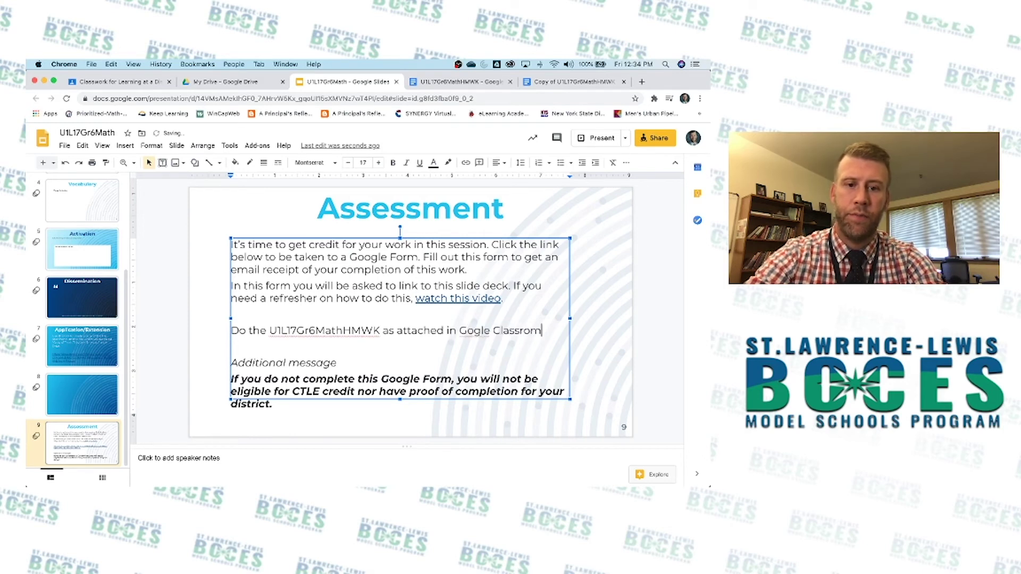
left_click(474, 331)
type("o")
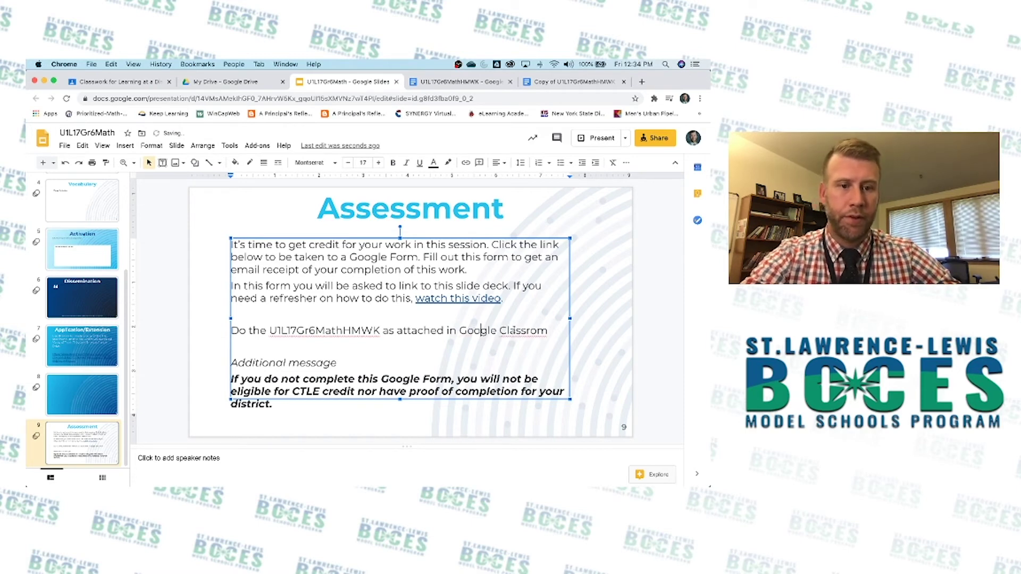
left_click(539, 331)
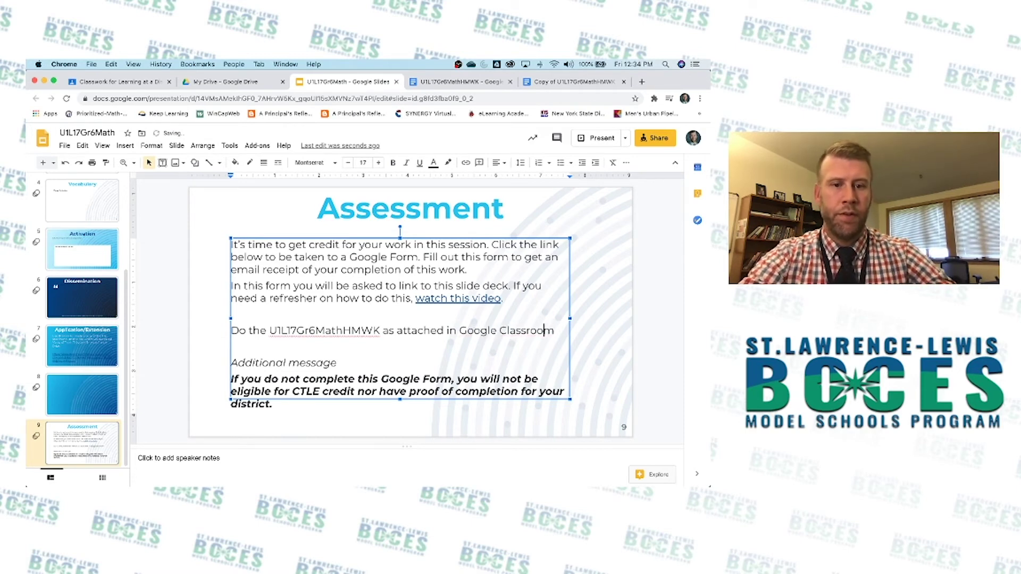
type("o")
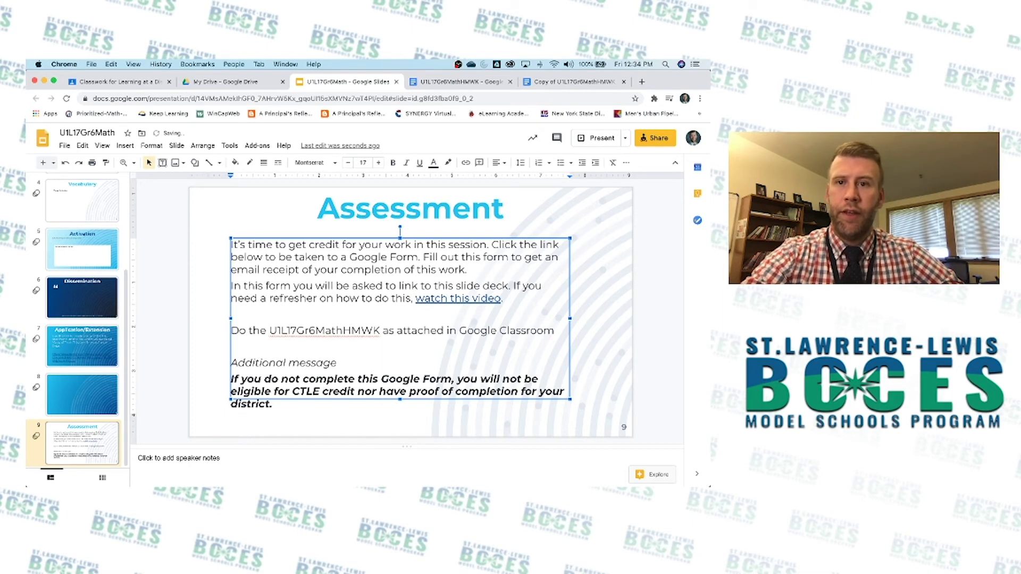
key("Escape")
key("Escape")
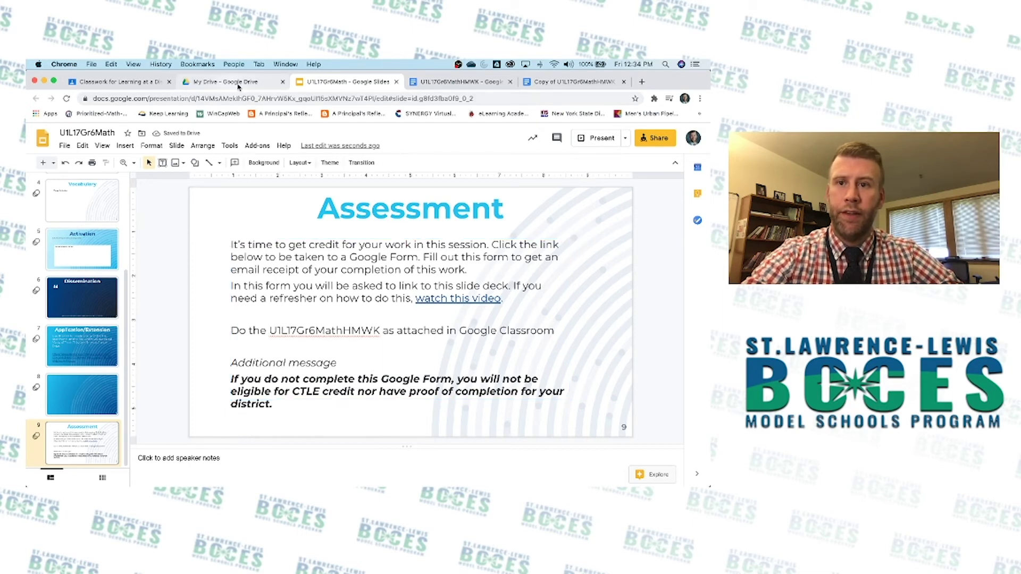
Attach the U1L17Gr6MathHMWK homework document from Google Drive to the Classroom assignment.
left_click(126, 84)
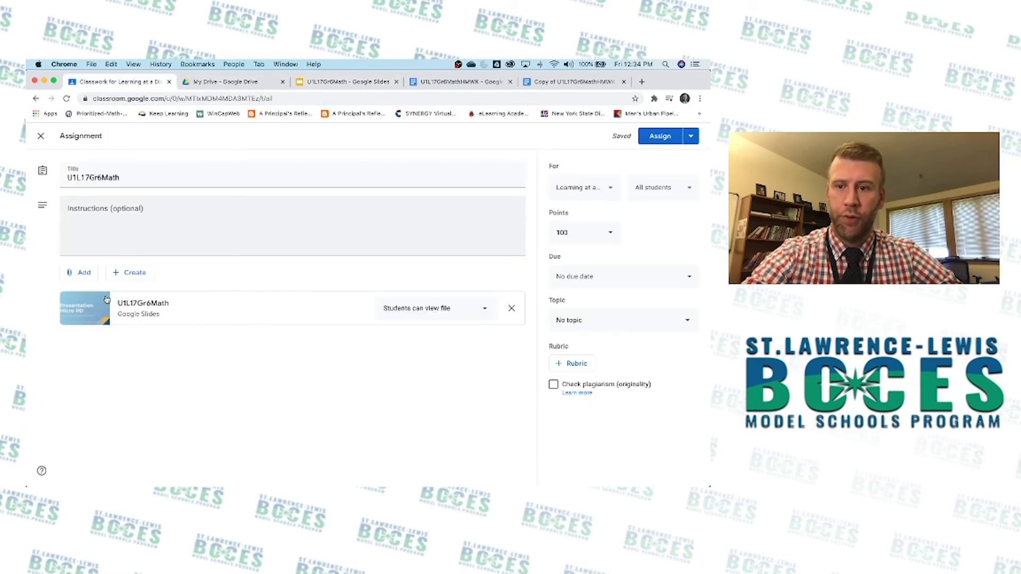
left_click(84, 271)
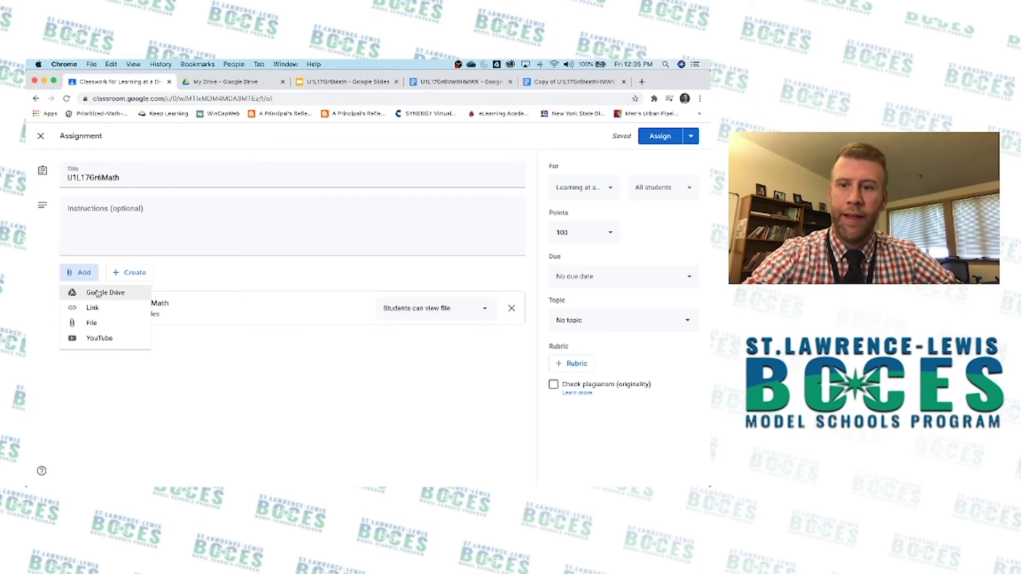
left_click(98, 293)
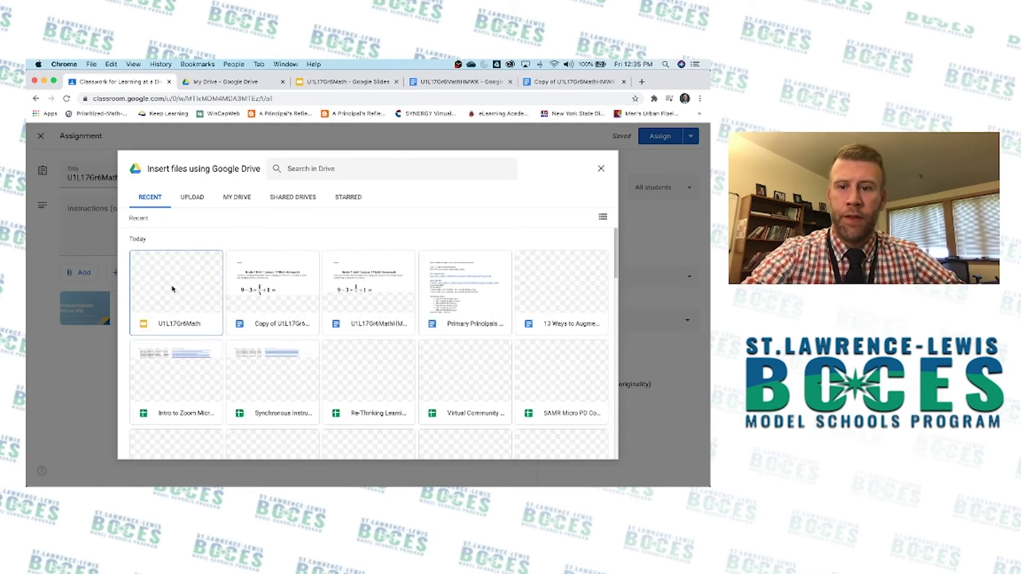
left_click(364, 291)
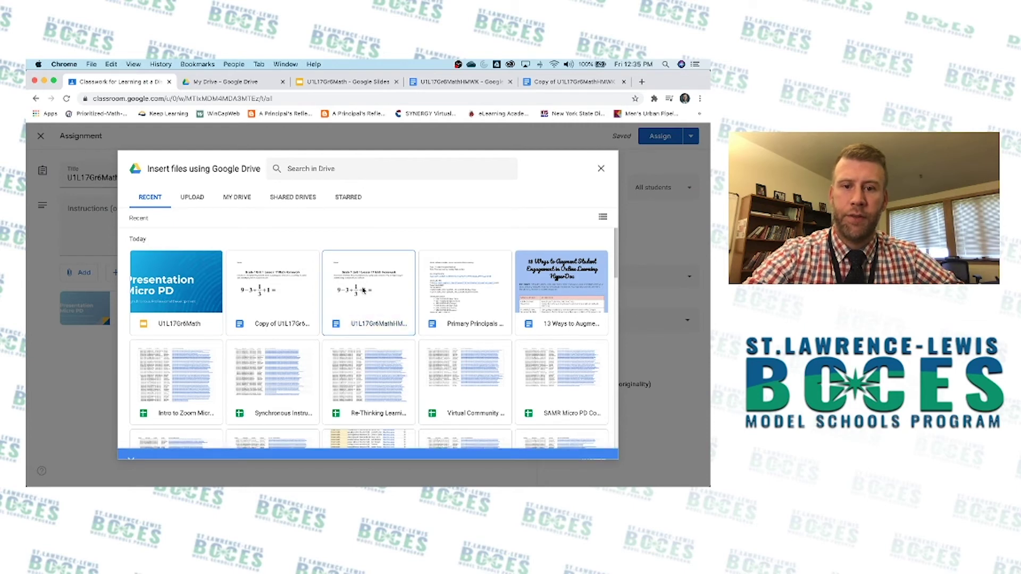
double_click(363, 290)
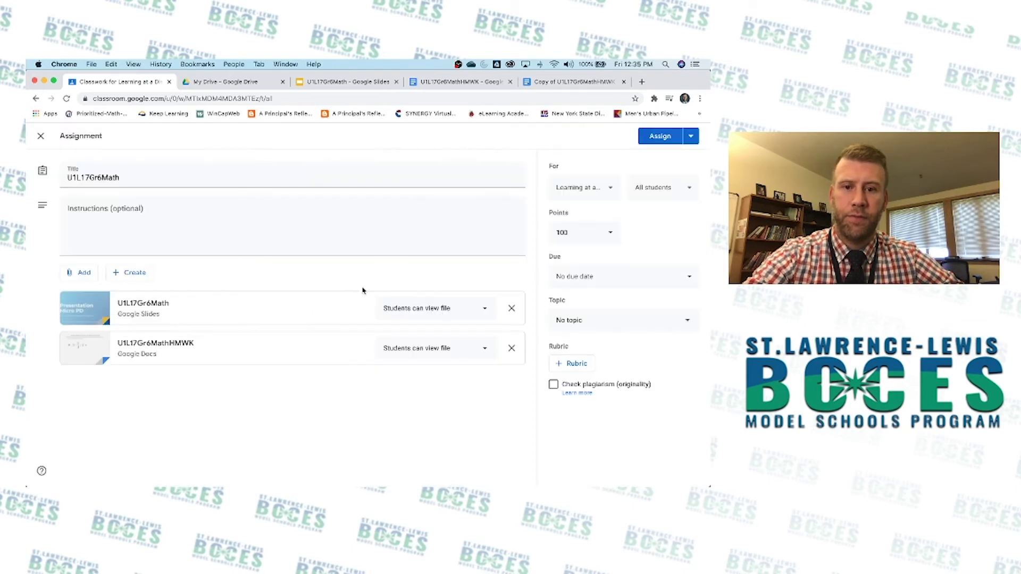
Set topic Mod 1 and add Norwood, Intro to Blended, I3 Education and Elem 1 classes.
left_click(643, 321)
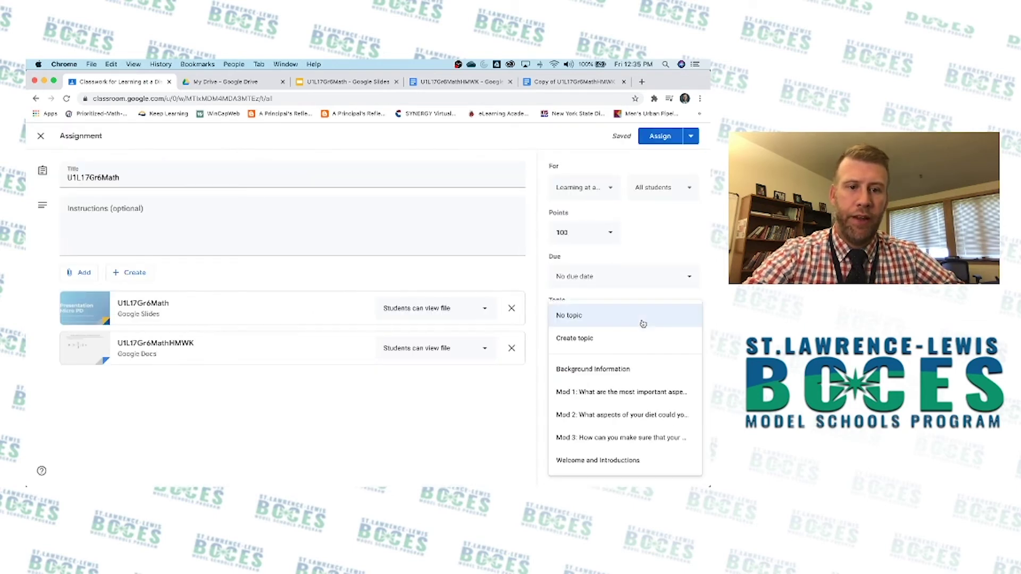
left_click(623, 391)
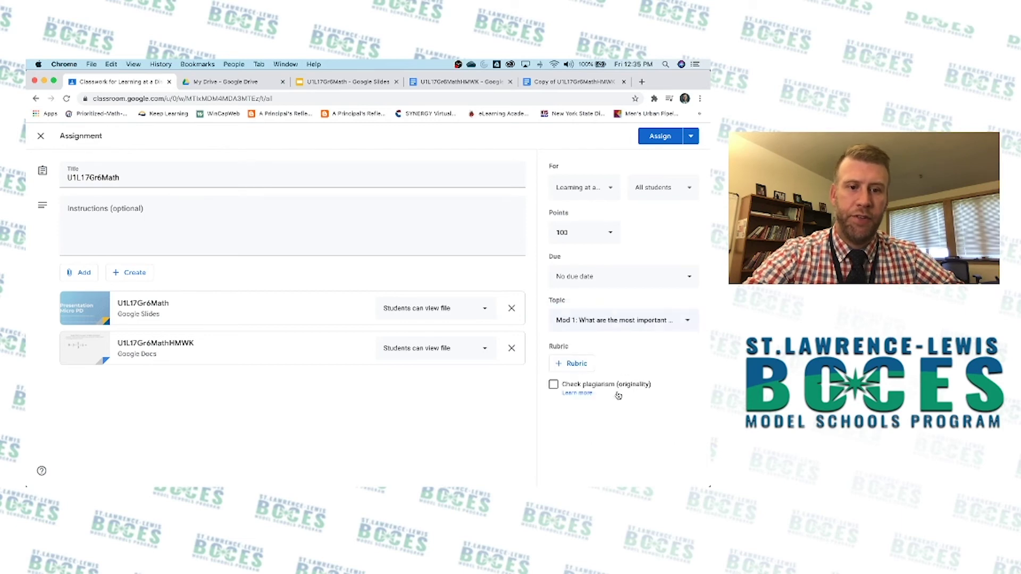
left_click(613, 188)
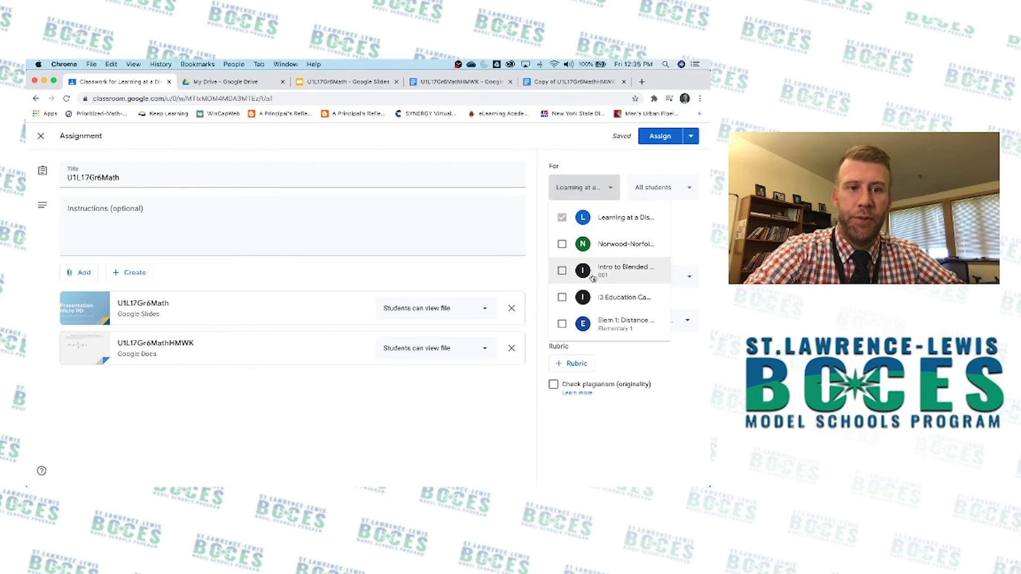
left_click(562, 244)
left_click(562, 271)
left_click(562, 297)
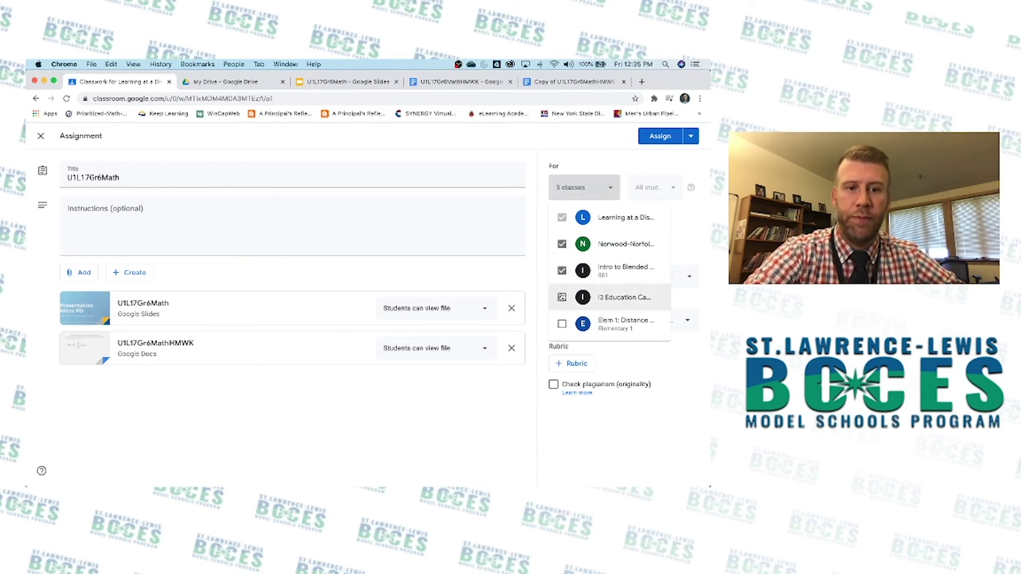
left_click(562, 324)
left_click(451, 429)
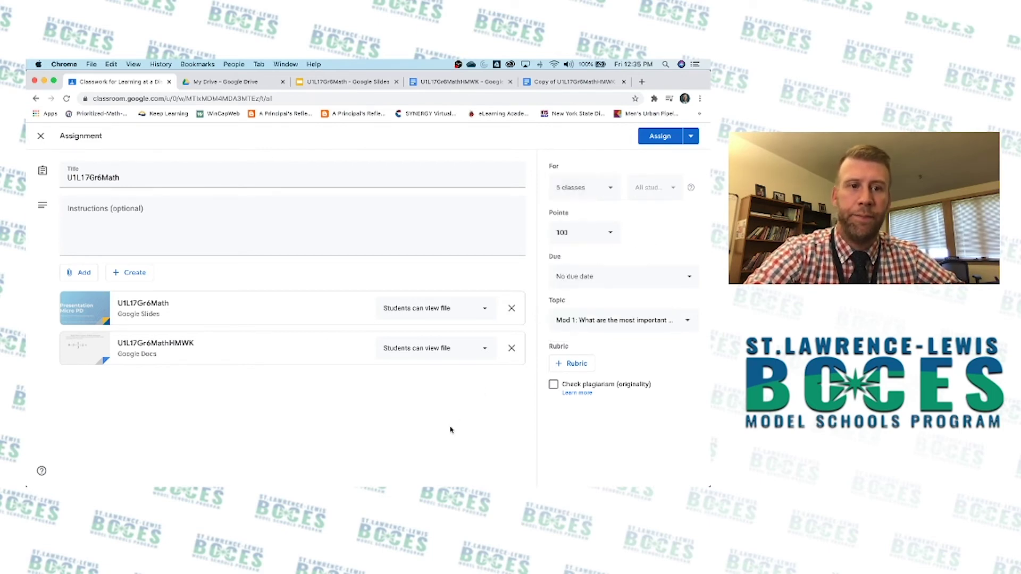